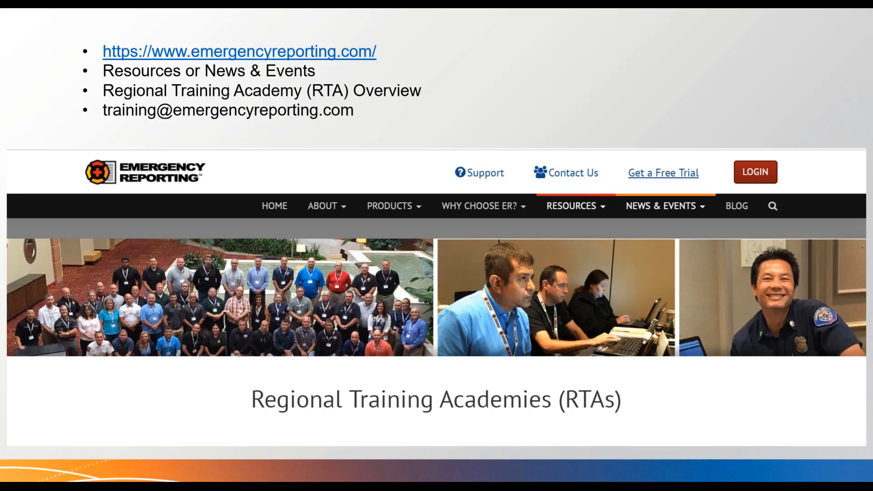
Open the LOSAP Settings page from the Administration area of Emergency Reporting
key("Escape")
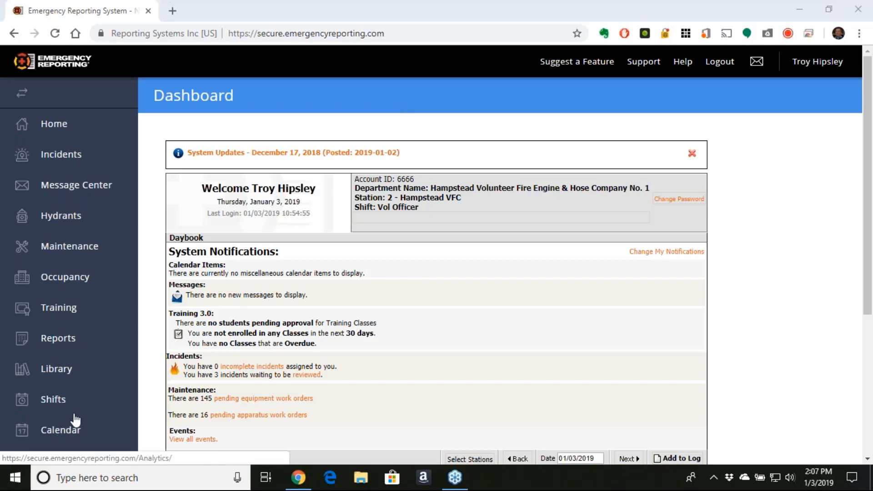
scroll(75, 419, "down", 4)
scroll(82, 441, "down", 1)
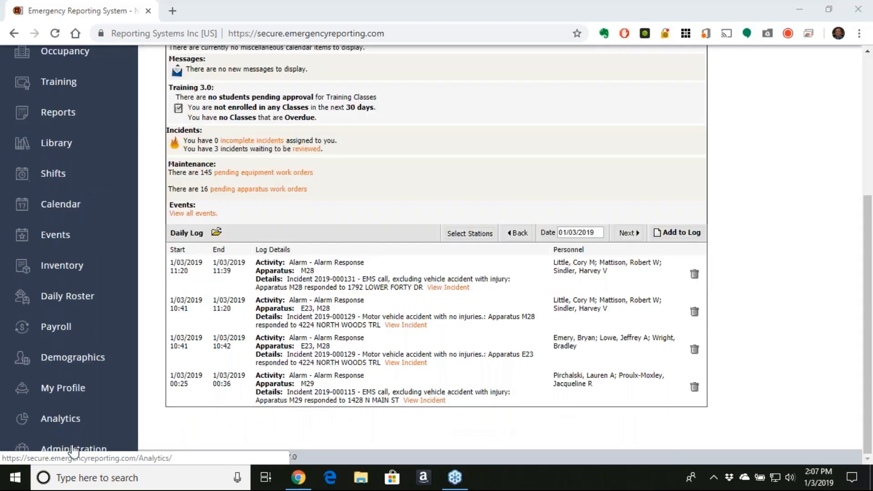
left_click(320, 168)
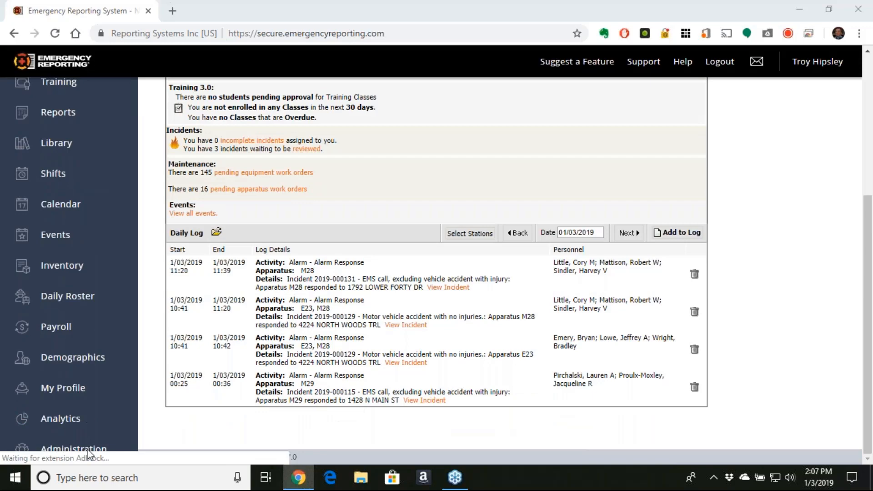
left_click(70, 450)
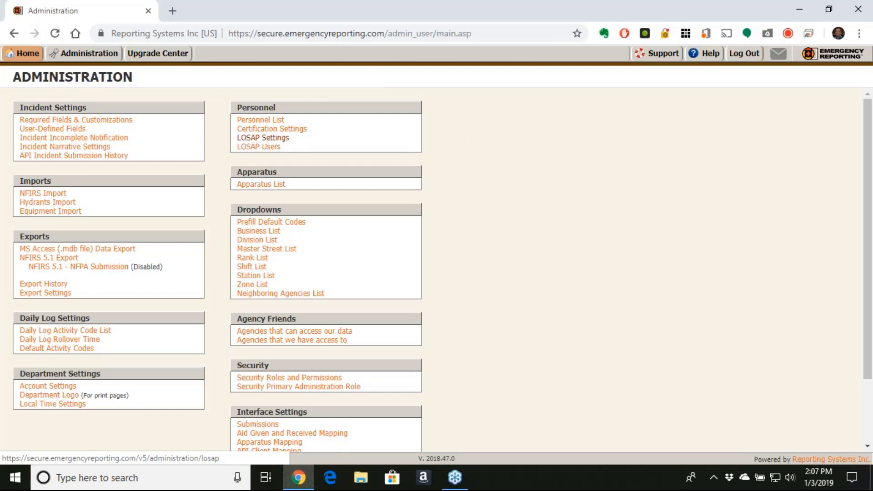
left_click(263, 137)
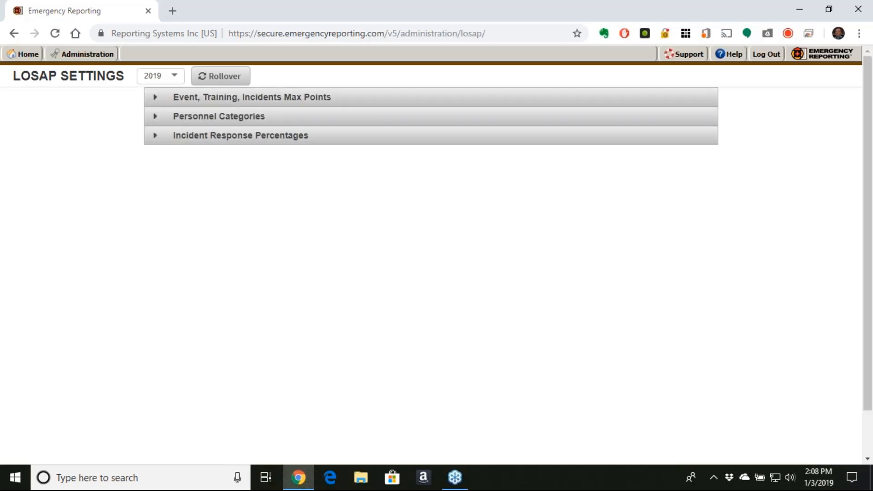
View the selectable LOSAP years without changing the year, and expand the Event, Training, Incidents Max Points section
left_click(177, 78)
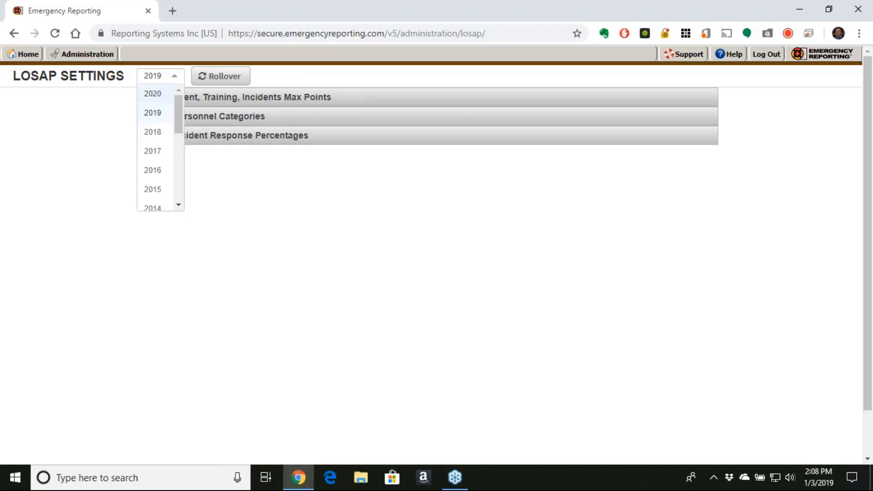
left_click(333, 76)
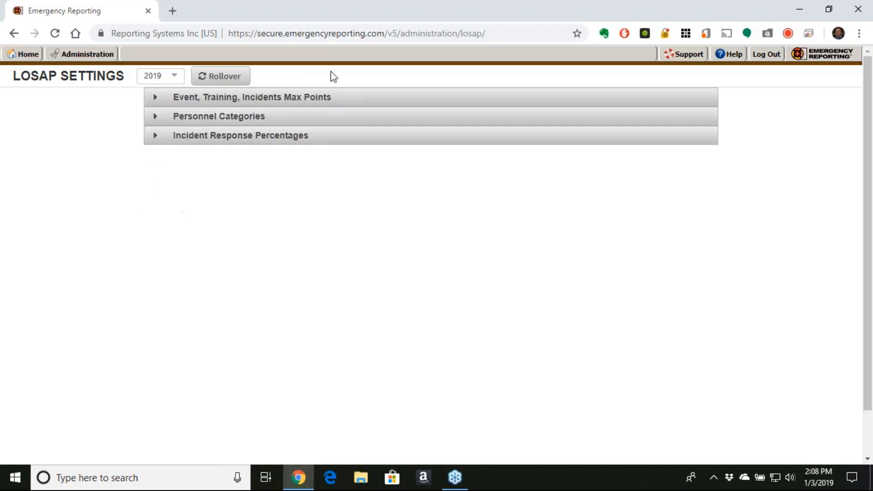
left_click(156, 102)
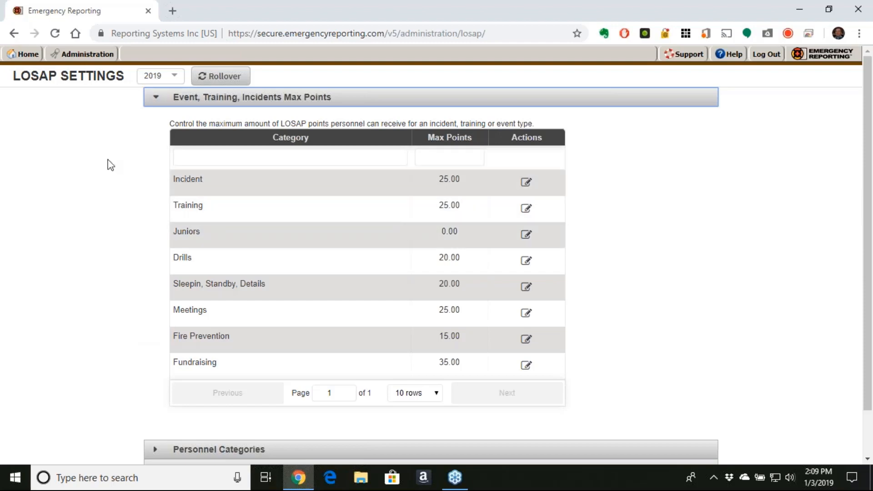
Expand the Personnel Categories and Incident Response Percentages sections to review their LOSAP point settings
scroll(108, 166, "down", 2)
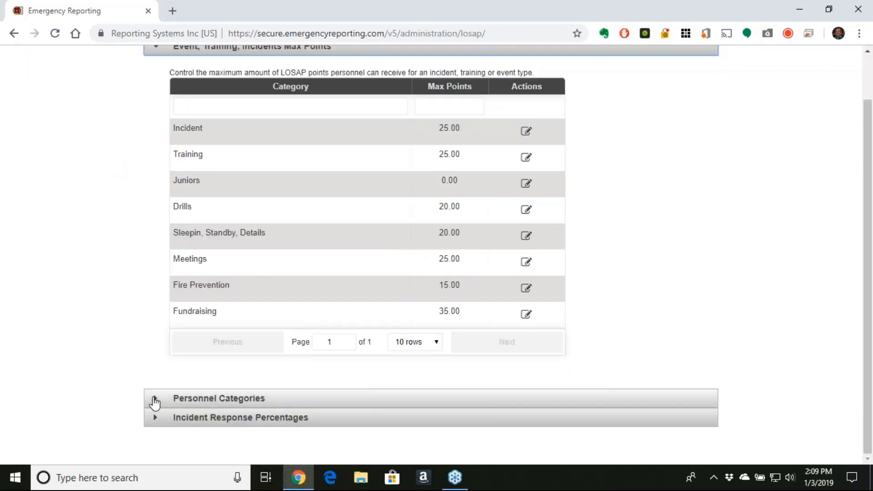
left_click(155, 401)
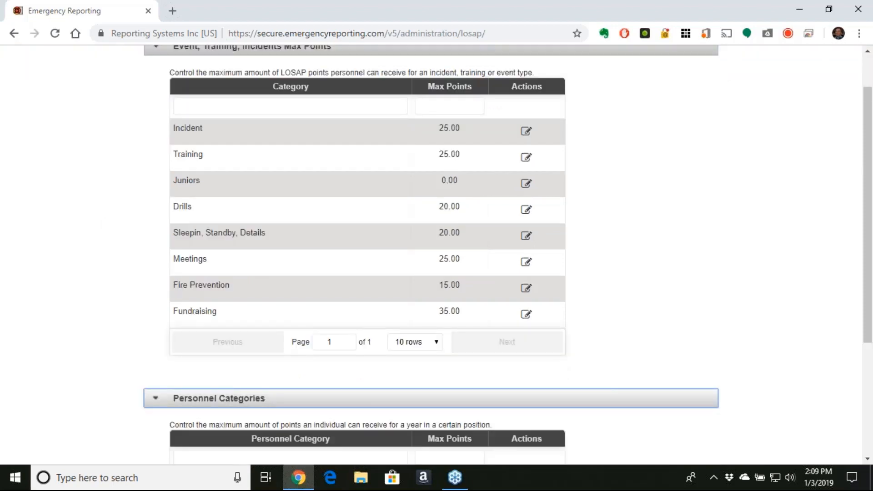
scroll(112, 273, "down", 4)
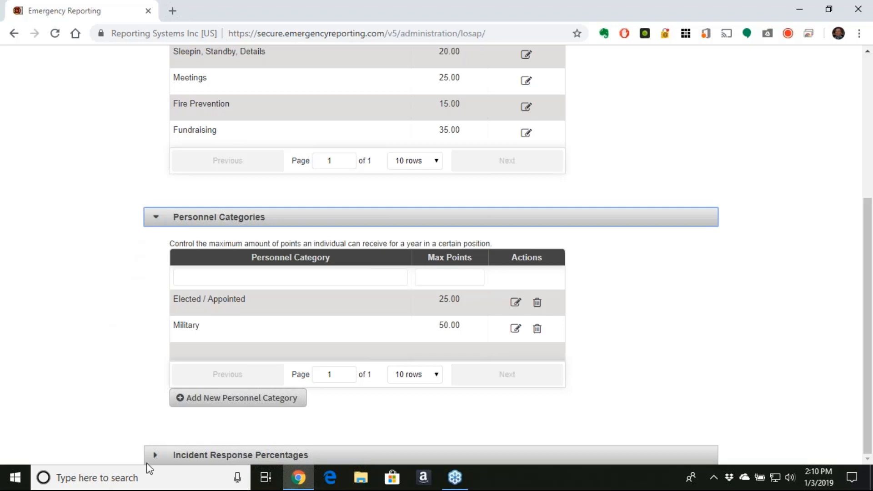
left_click(136, 314)
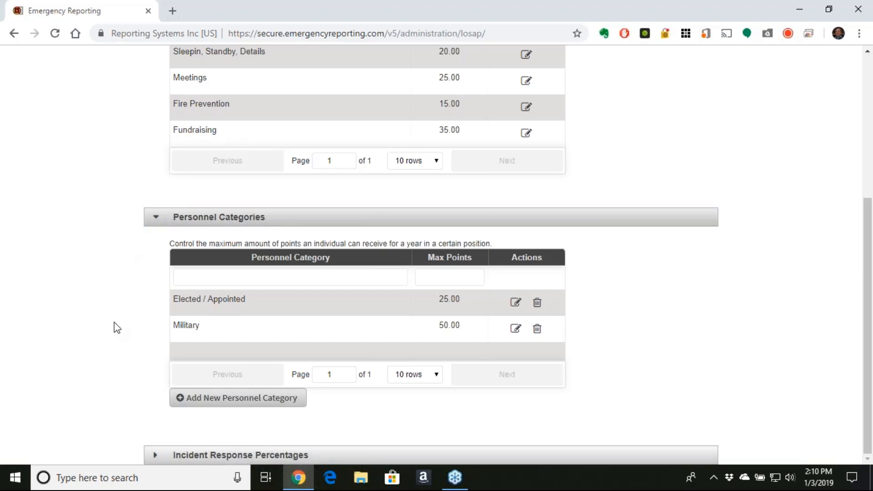
scroll(123, 313, "down", 3)
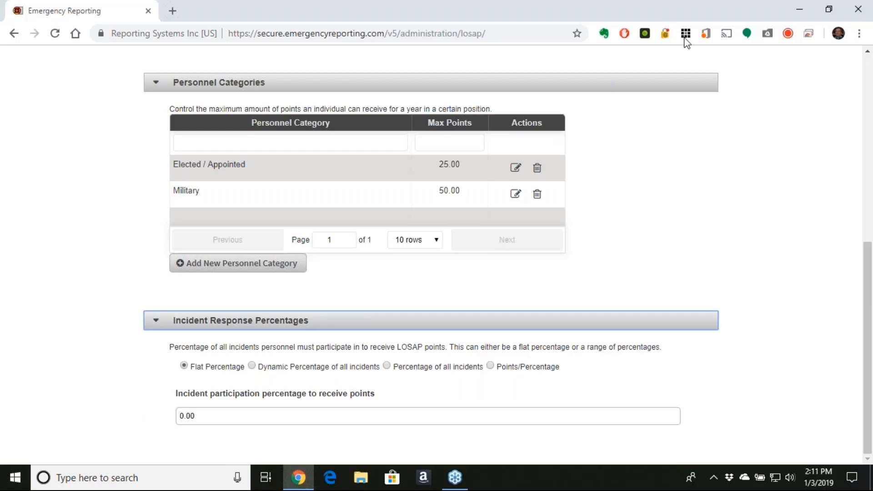
Try the Dynamic Percentage of all incidents method and inspect the Fire Percentage Credit 1001 - 1500 entry without editing it
left_click(252, 366)
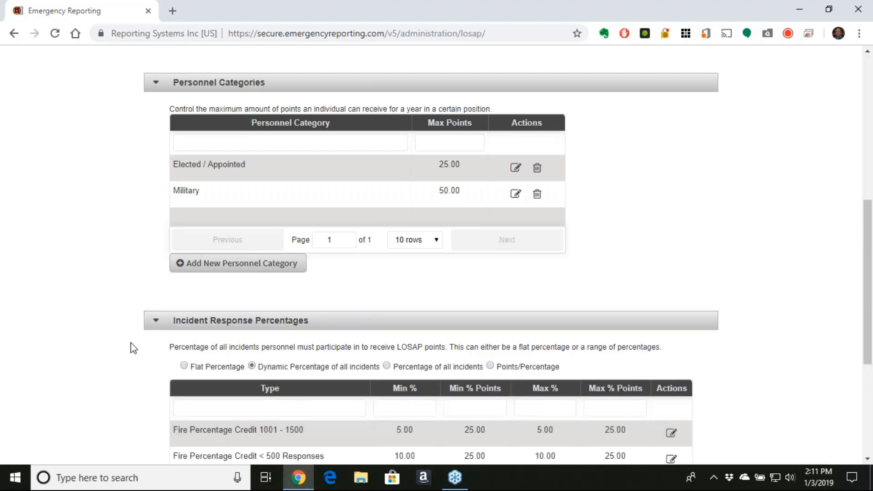
scroll(133, 346, "down", 2)
scroll(129, 337, "down", 2)
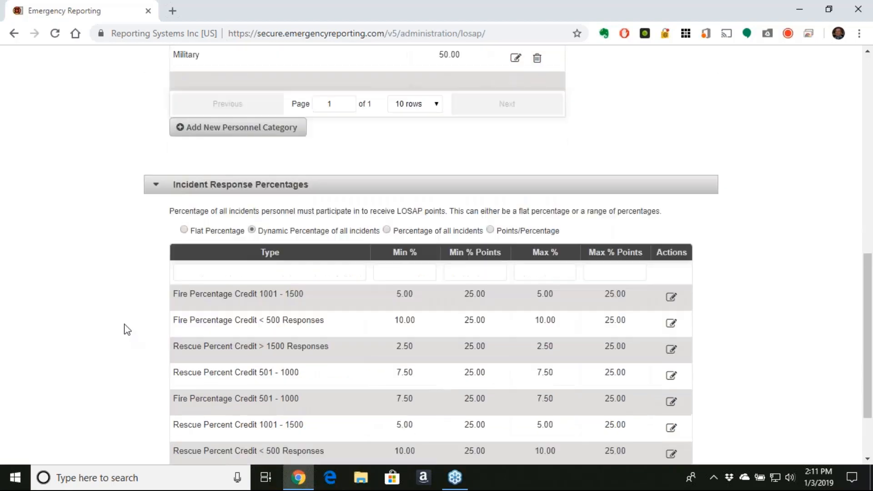
scroll(127, 330, "down", 2)
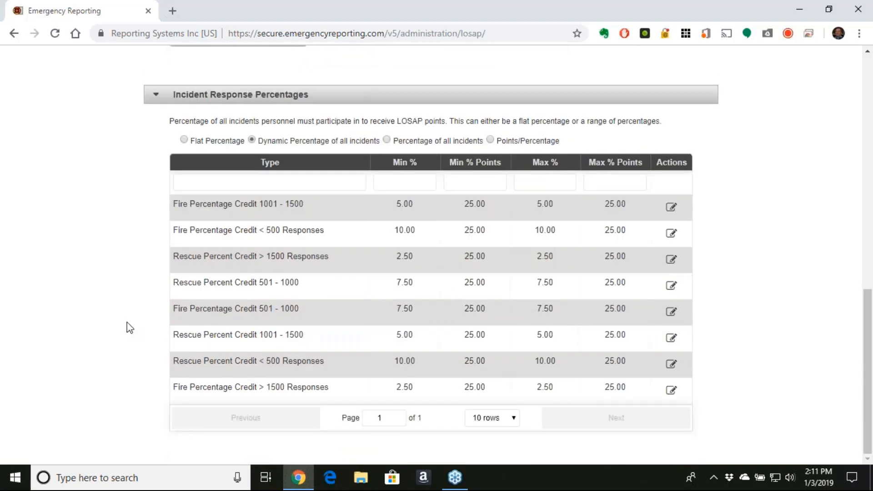
left_click(687, 40)
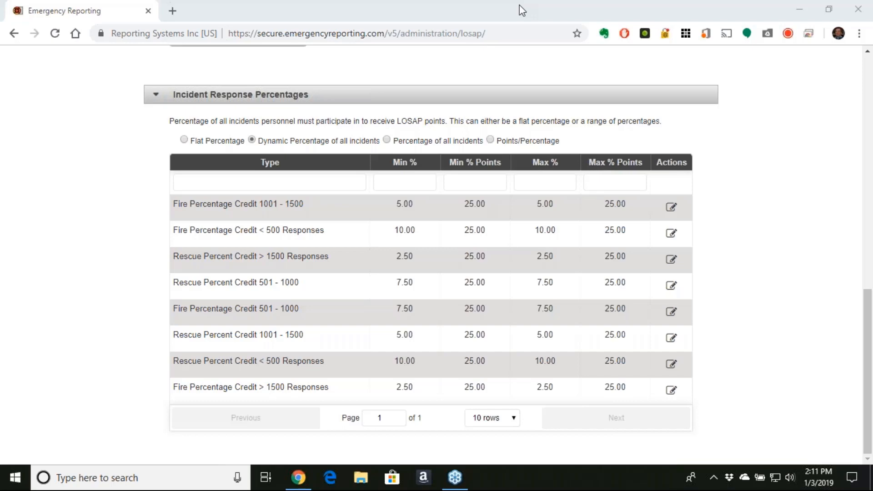
left_click(671, 208)
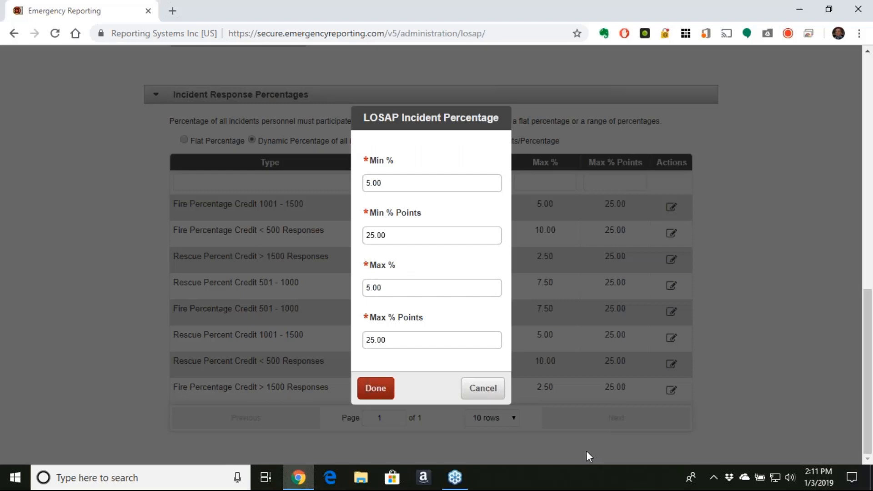
left_click(491, 392)
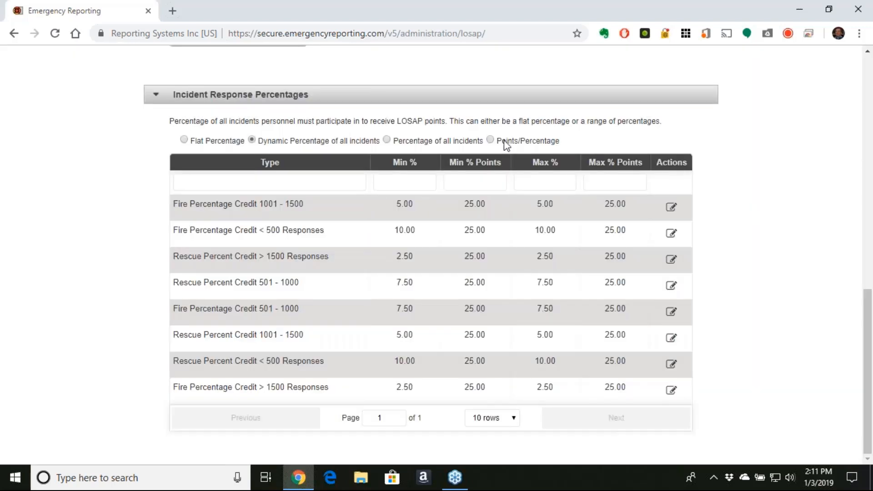
Switch the incident response method to Percentage of all incidents, add a range, and view its editable values without changing them
left_click(386, 140)
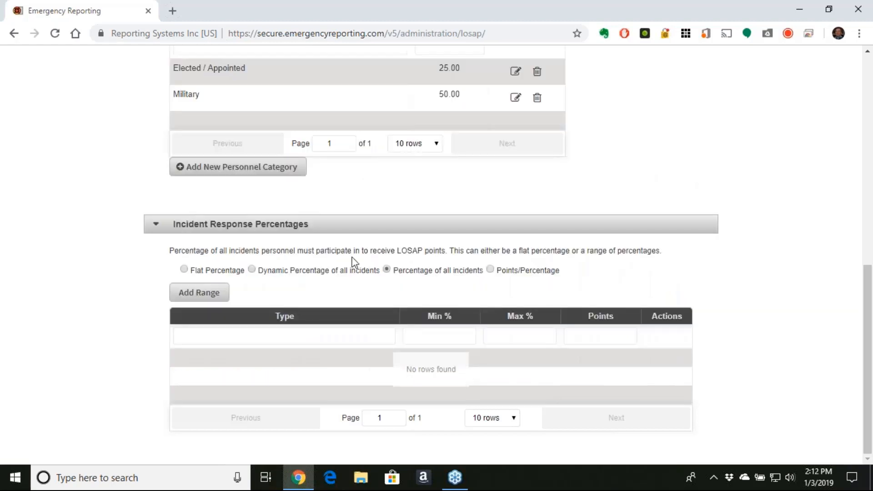
left_click(201, 296)
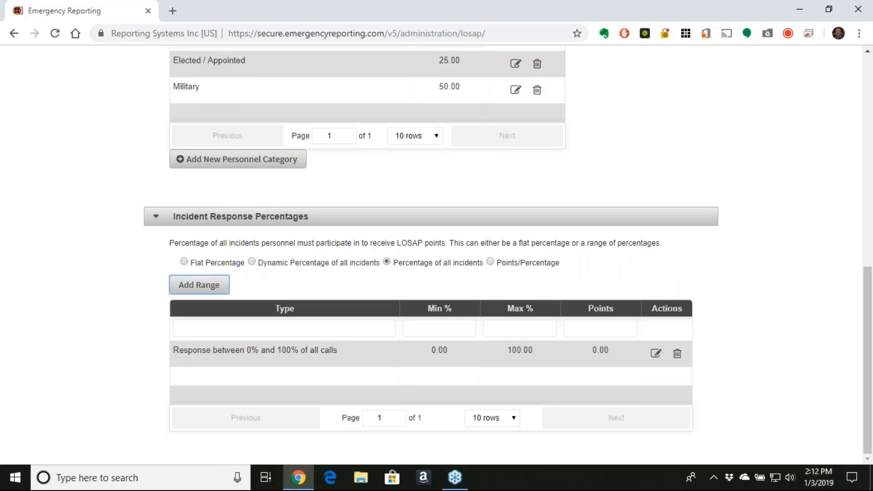
left_click(656, 354)
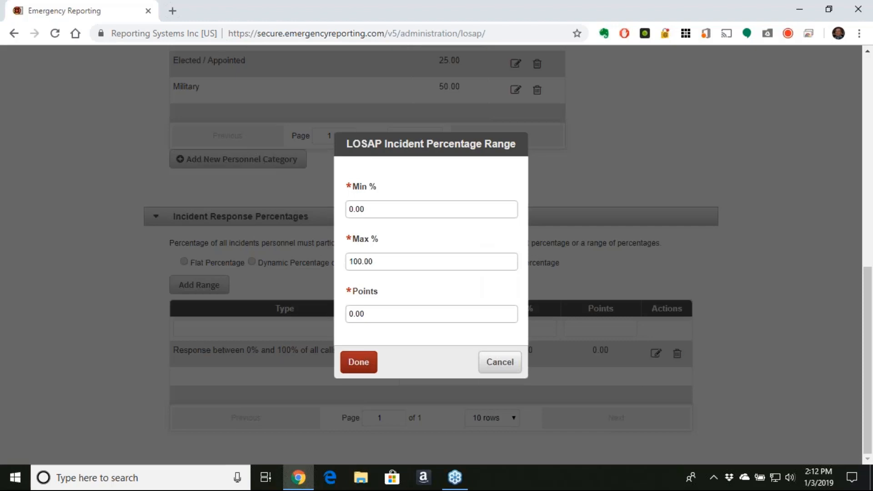
left_click(508, 367)
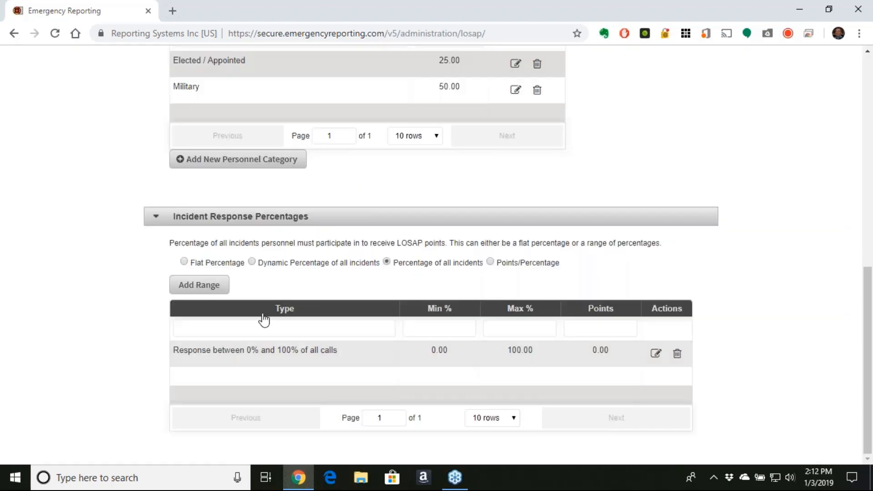
Preview the Points/Percentage method and set the incident response method back to Flat Percentage
left_click(491, 262)
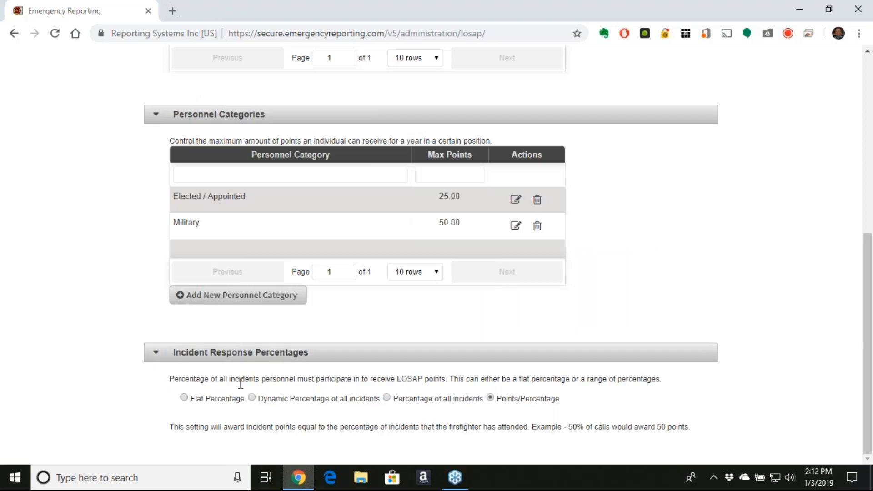
left_click(184, 397)
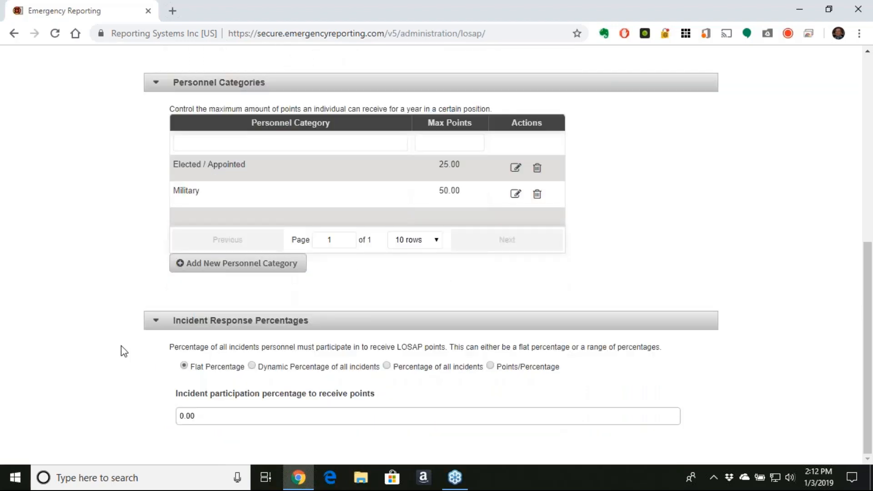
scroll(122, 348, "up", 5)
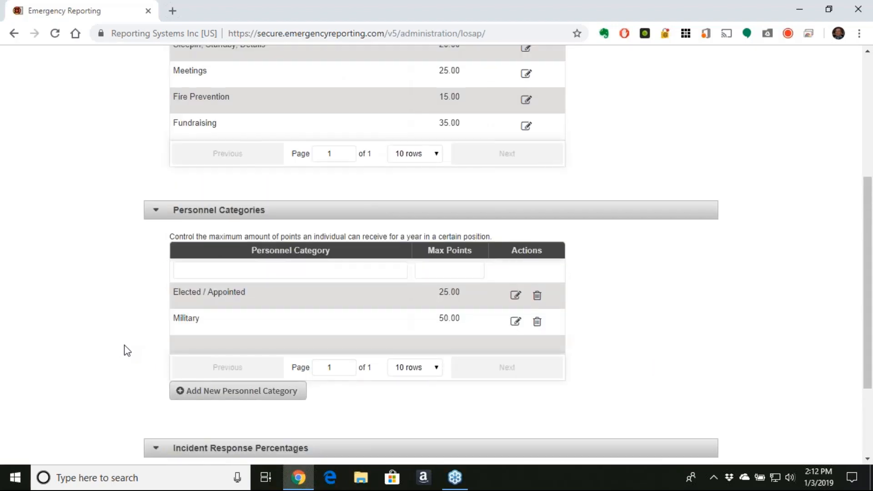
scroll(136, 346, "up", 3)
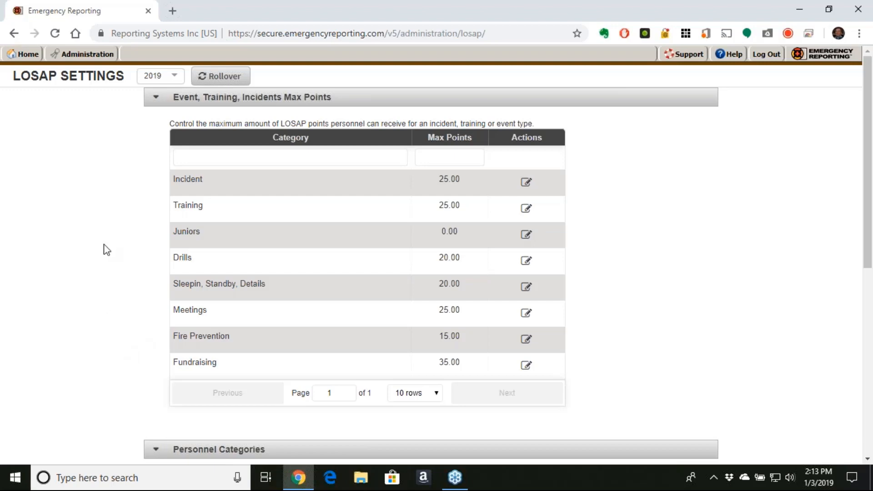
Open the Payroll settings and review the enabled hourly and points options and the pay grades
left_click(21, 57)
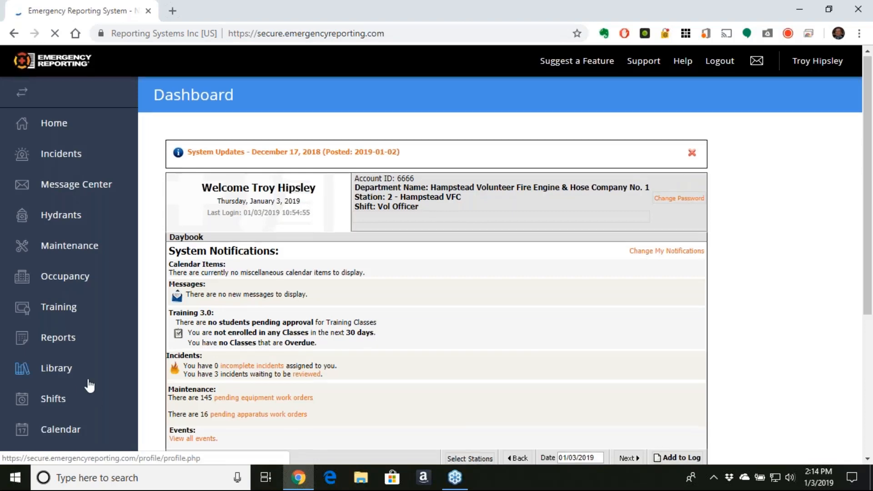
scroll(88, 386, "down", 5)
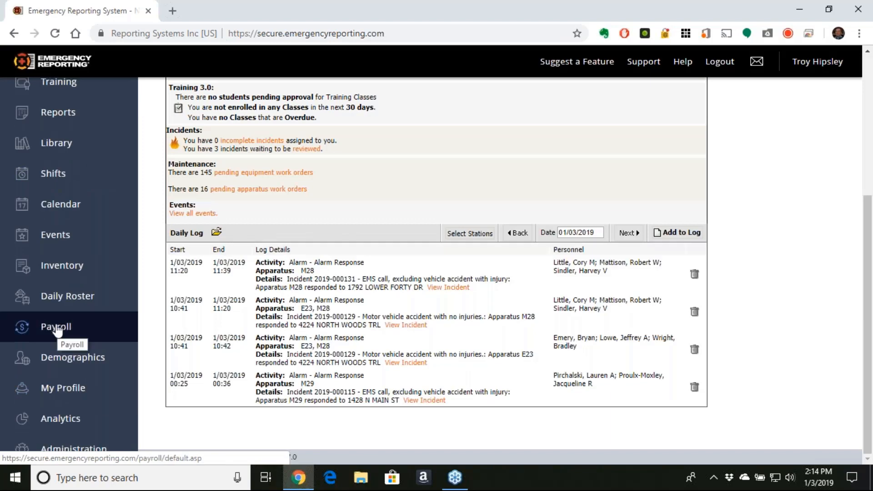
left_click(61, 329)
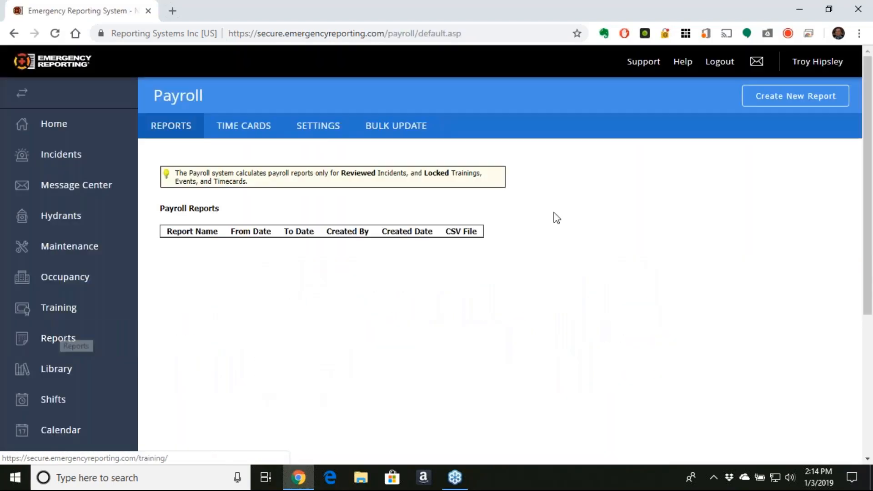
left_click(318, 126)
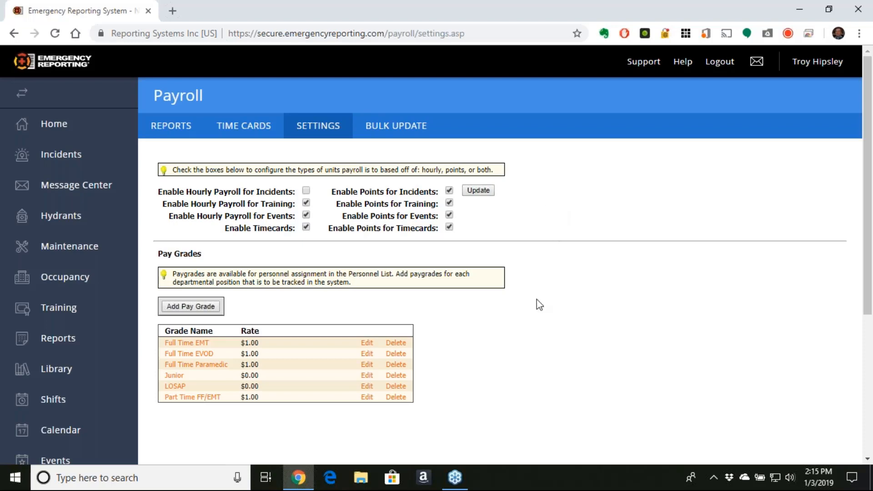
scroll(537, 304, "down", 5)
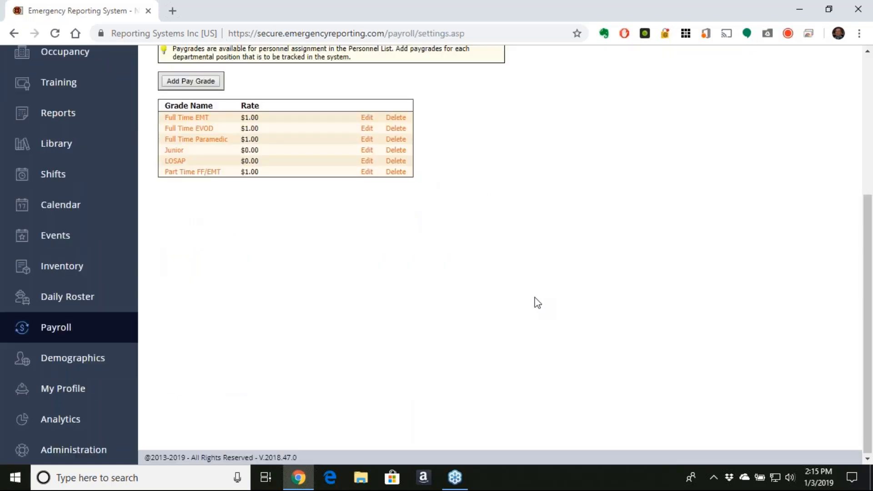
scroll(537, 302, "up", 4)
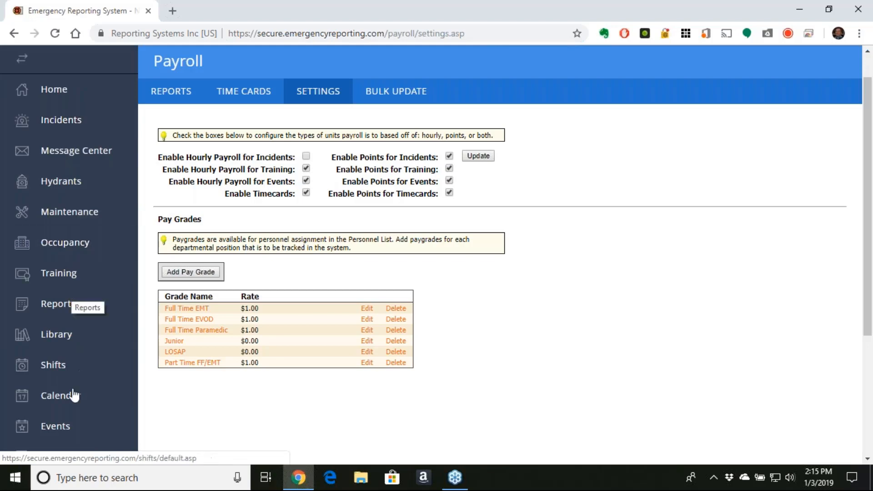
Open the Event Categories list in the Events module's settings
left_click(57, 432)
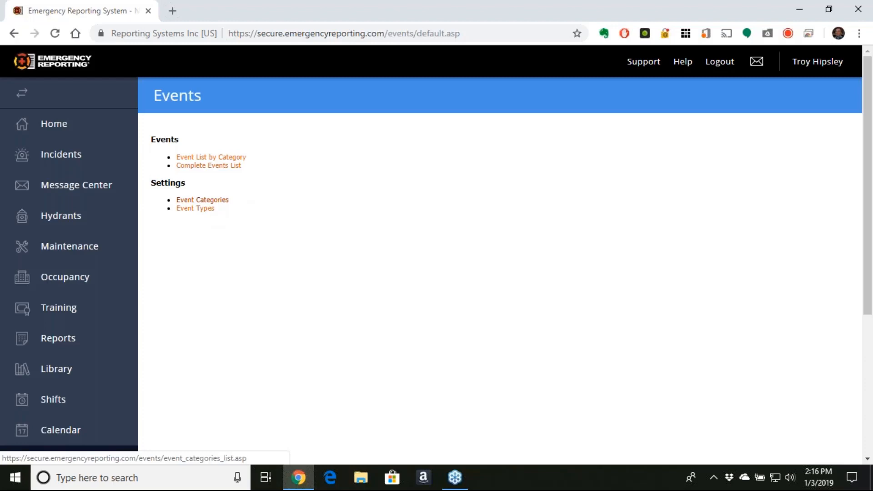
left_click(202, 200)
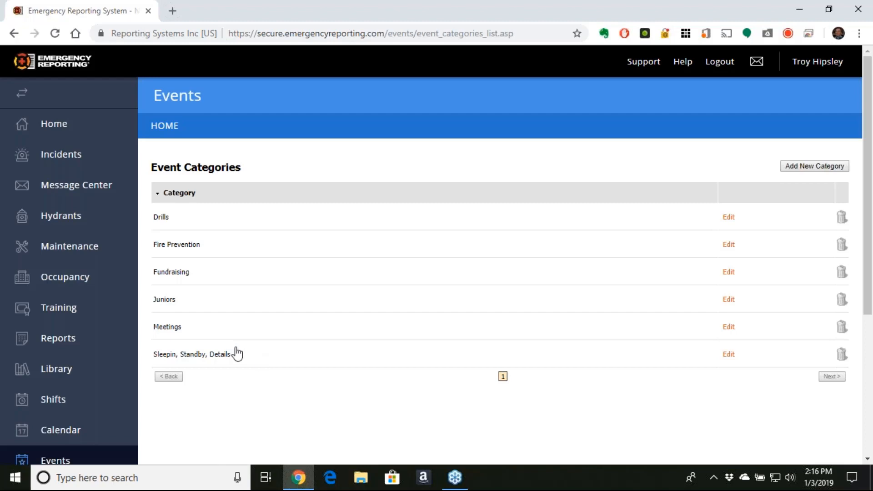
Open the Event Types list in the Events module's settings and review the LOSAP event types
left_click(14, 35)
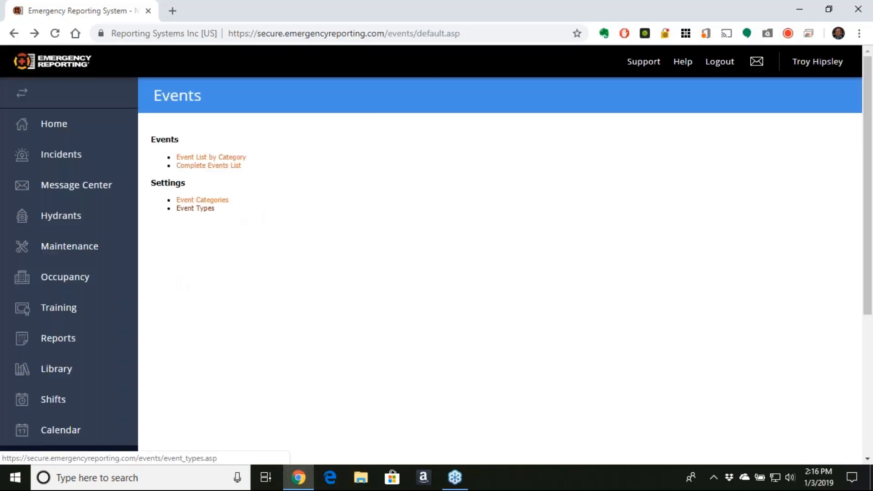
left_click(196, 208)
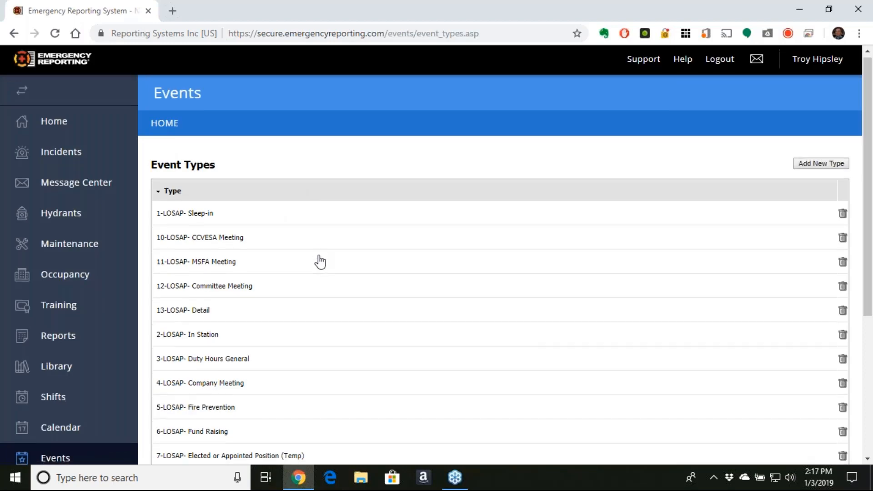
scroll(318, 260, "down", 2)
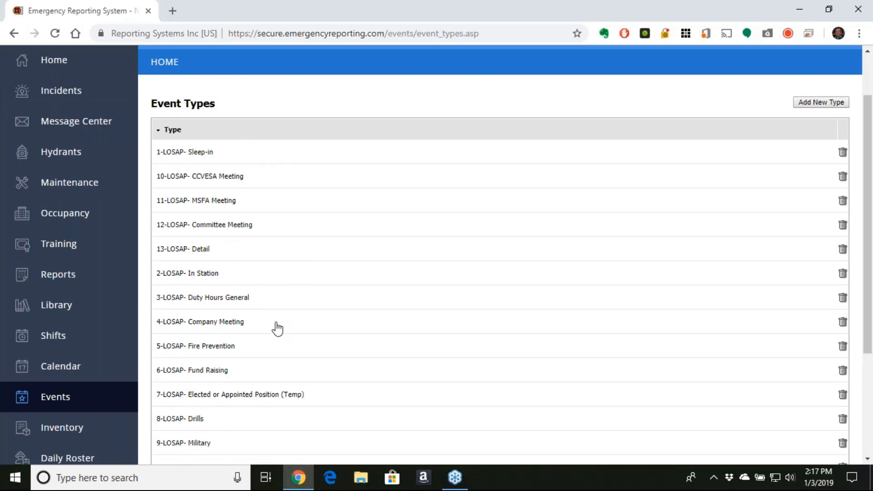
scroll(269, 390, "down", 1)
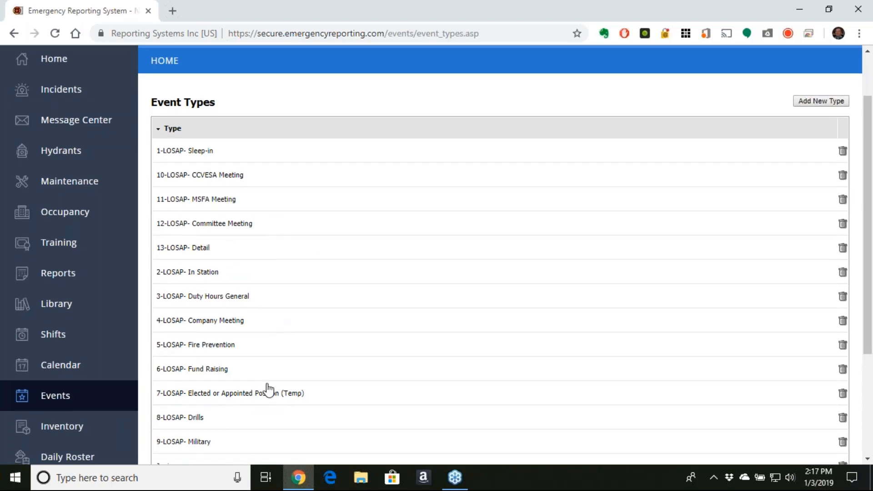
scroll(269, 390, "down", 2)
scroll(265, 314, "down", 2)
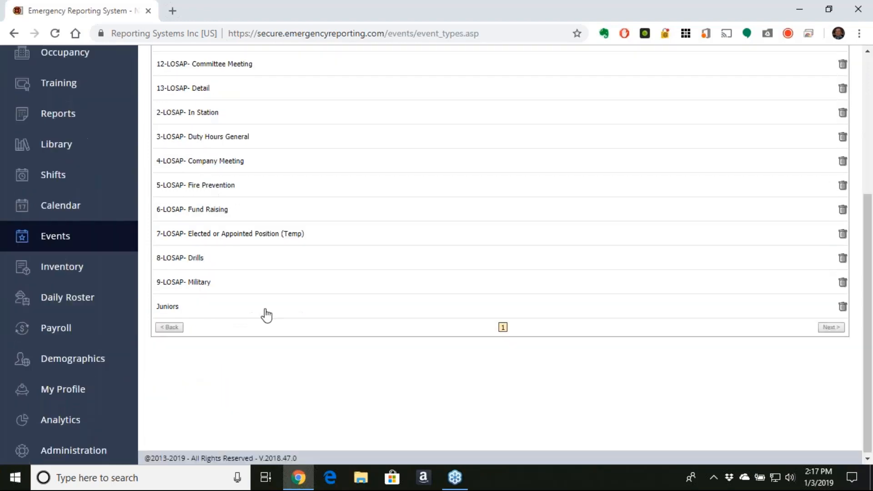
scroll(273, 310, "up", 5)
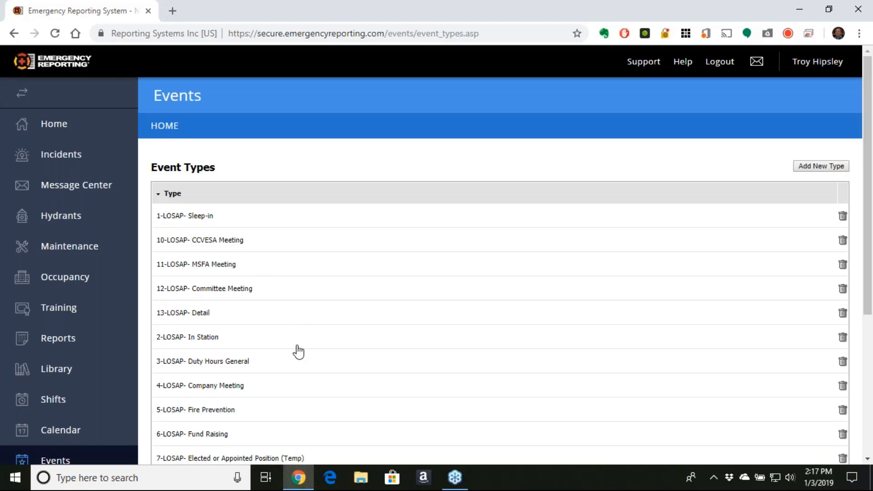
scroll(297, 351, "down", 1)
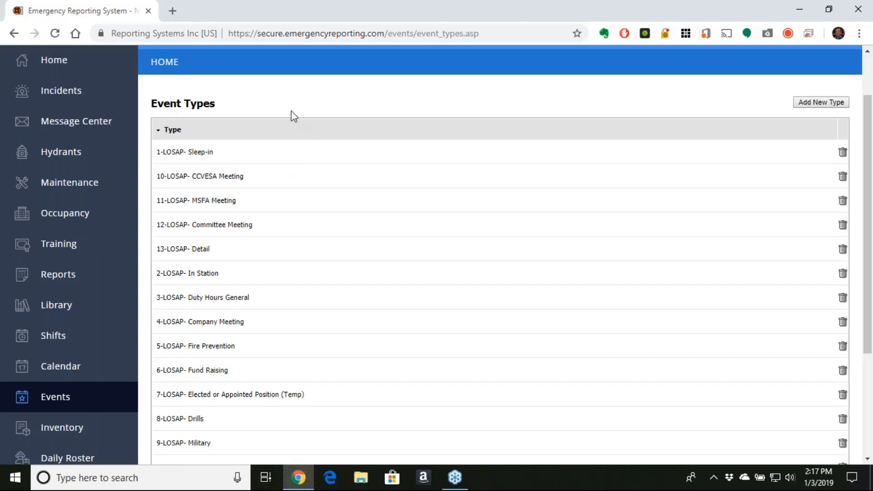
scroll(347, 135, "up", 1)
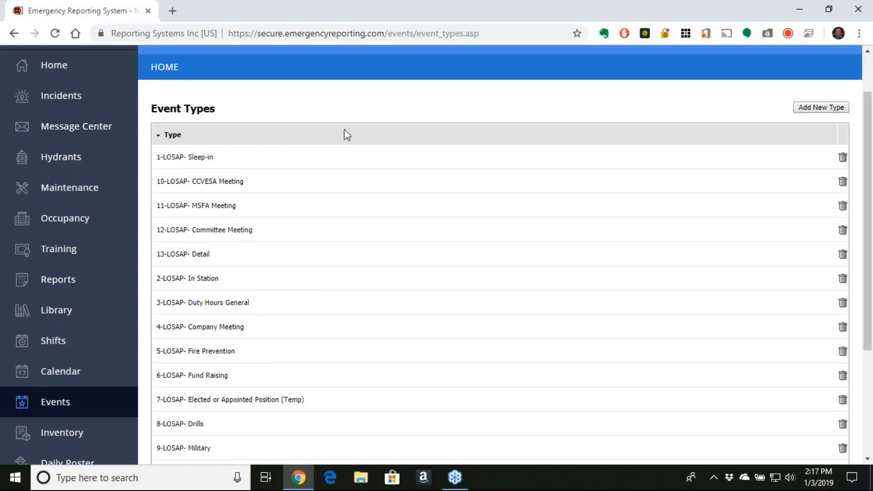
scroll(347, 135, "up", 2)
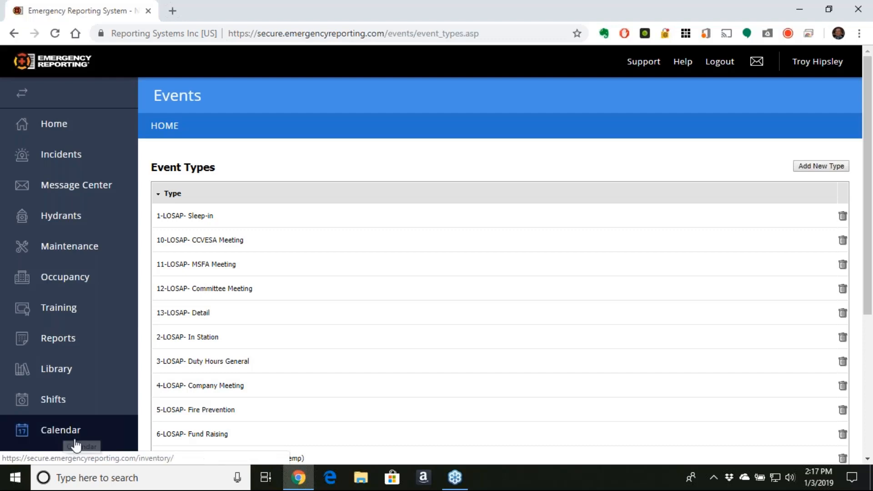
Open the event list by category, choose Drills, and open a blank form for a new event
scroll(69, 427, "down", 1)
scroll(65, 419, "down", 2)
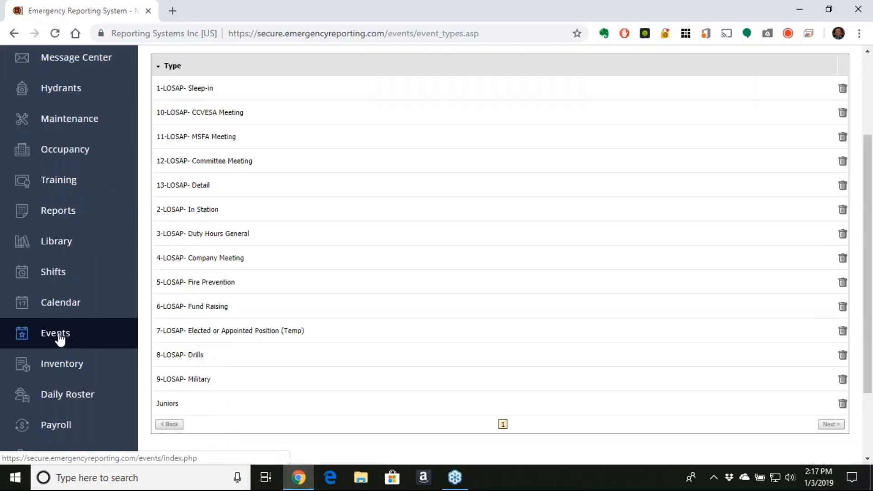
left_click(59, 337)
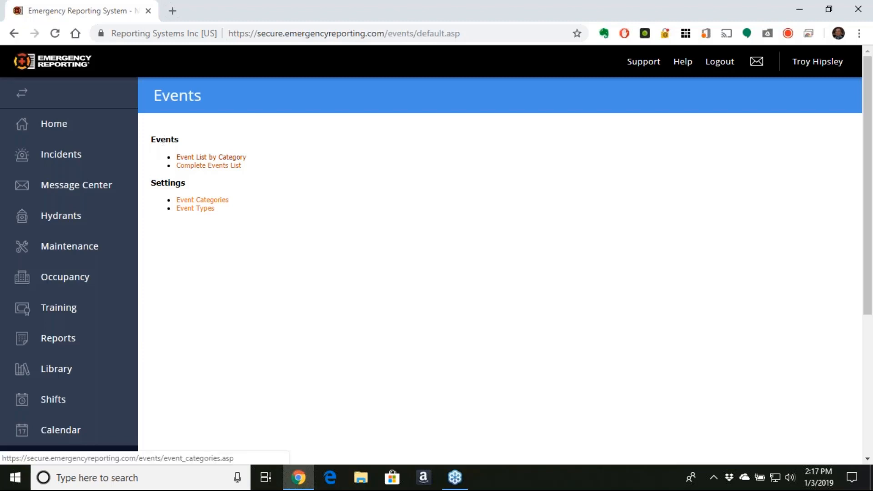
left_click(202, 200)
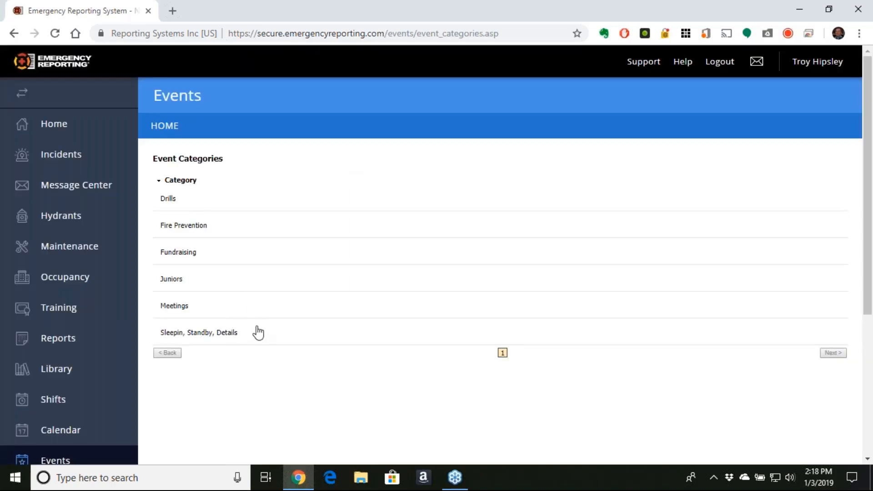
left_click(168, 200)
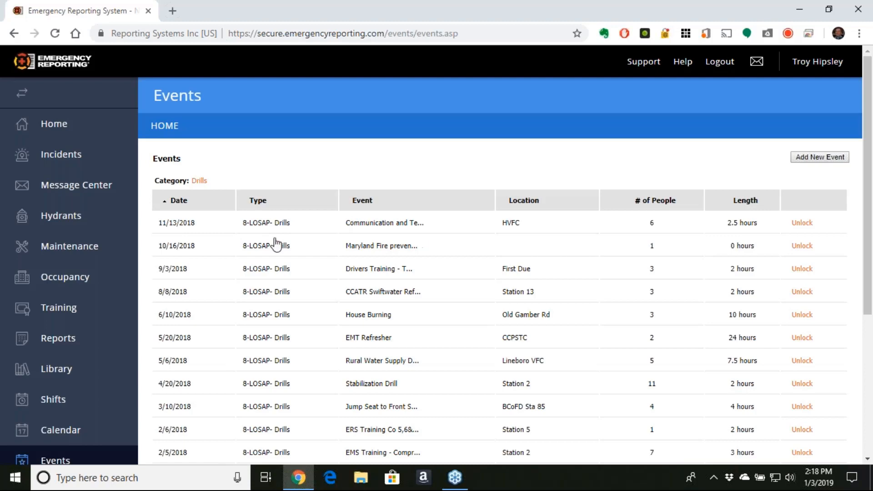
left_click(804, 158)
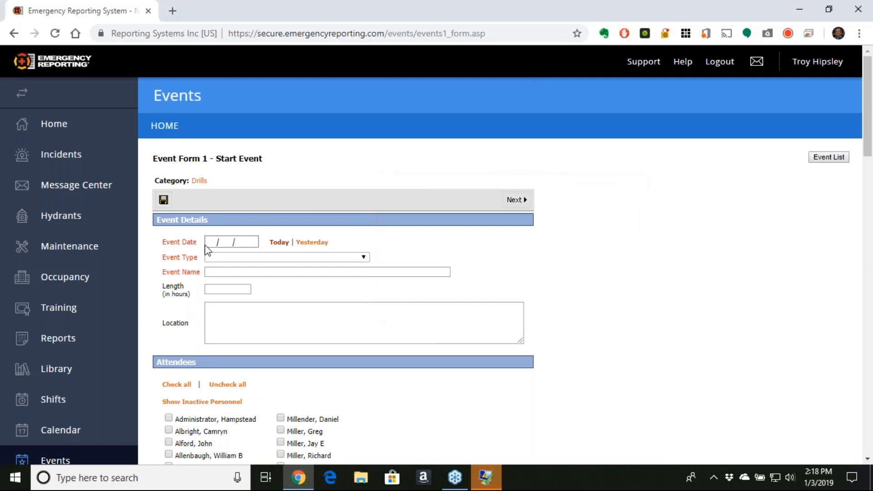
Review the event type choices and the attendee checklist on the new drill event form without filling anything in
scroll(244, 226, "down", 2)
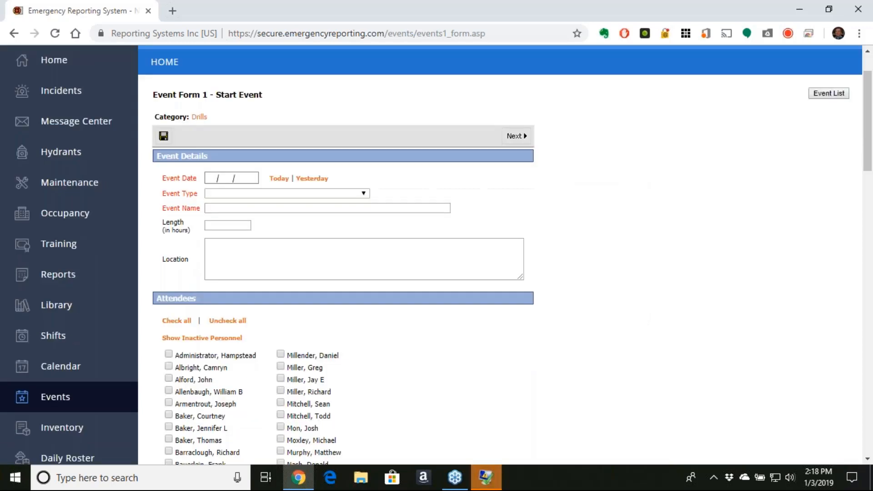
left_click(365, 196)
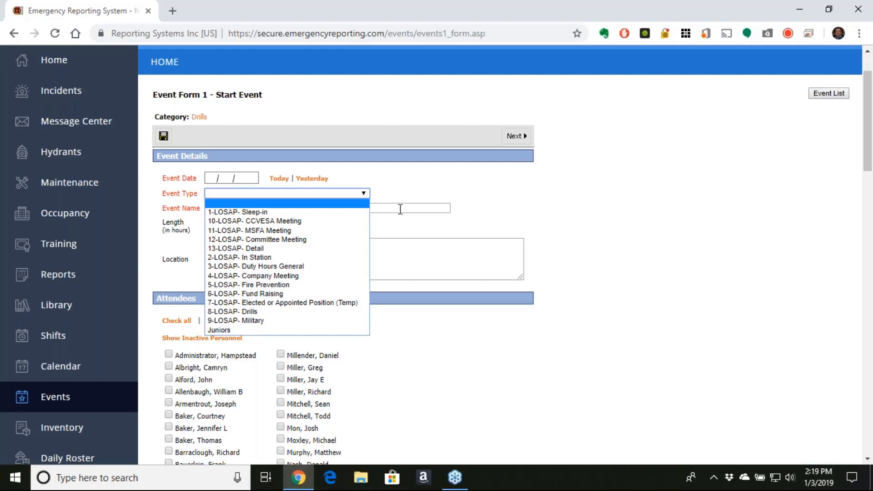
left_click(436, 351)
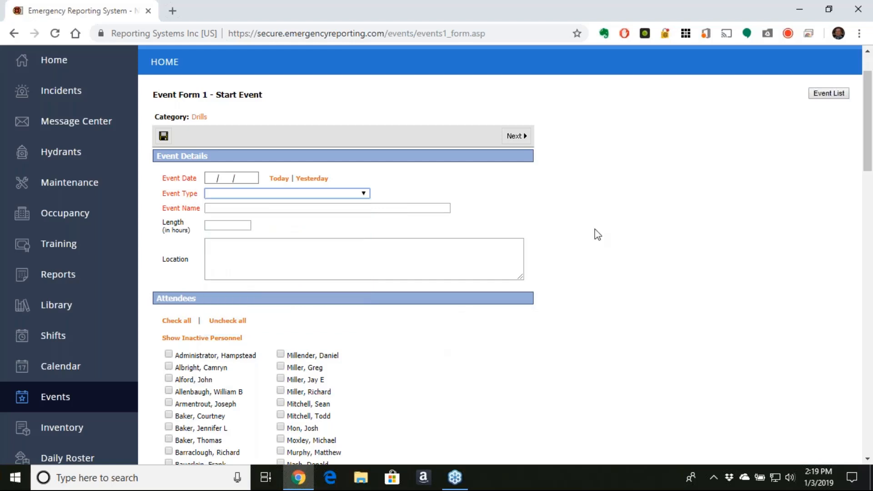
scroll(408, 328, "down", 1)
left_click(406, 325)
scroll(364, 355, "down", 1)
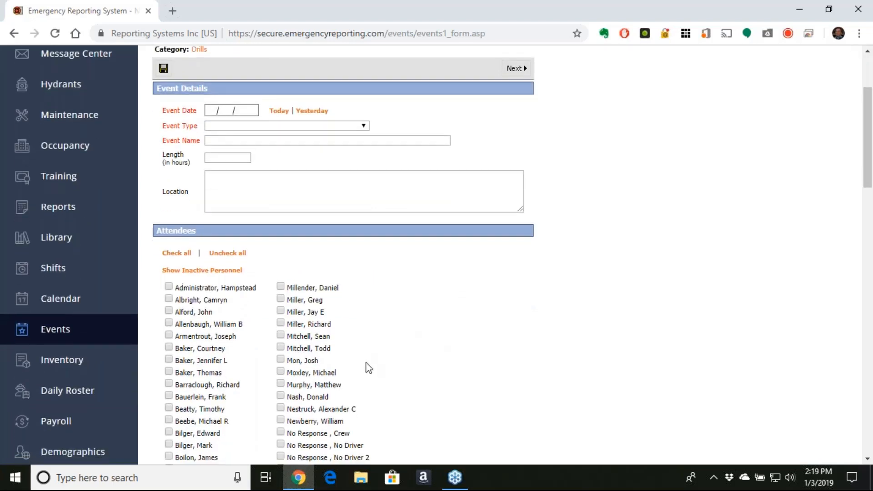
scroll(368, 368, "down", 6)
scroll(371, 357, "up", 8)
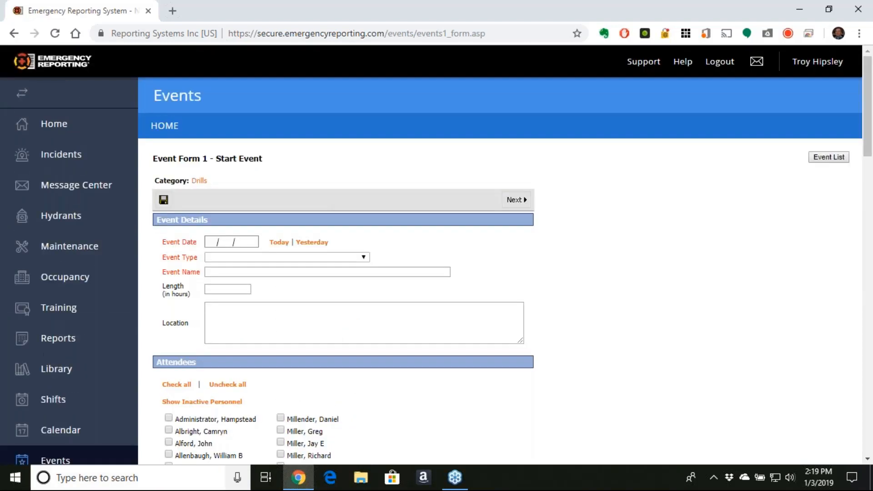
Unlock the 12/31/2018 December Duty Hours event of 72 hours in the complete events list and open its Hours Attended form
left_click(61, 460)
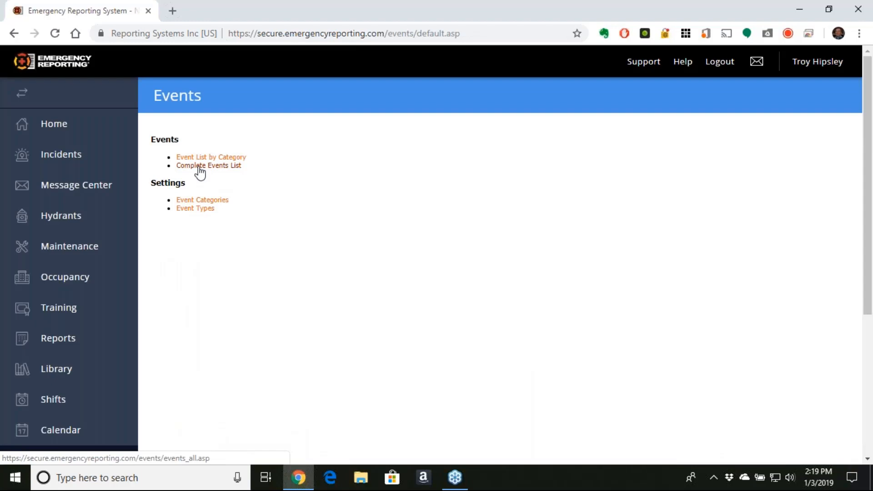
left_click(200, 166)
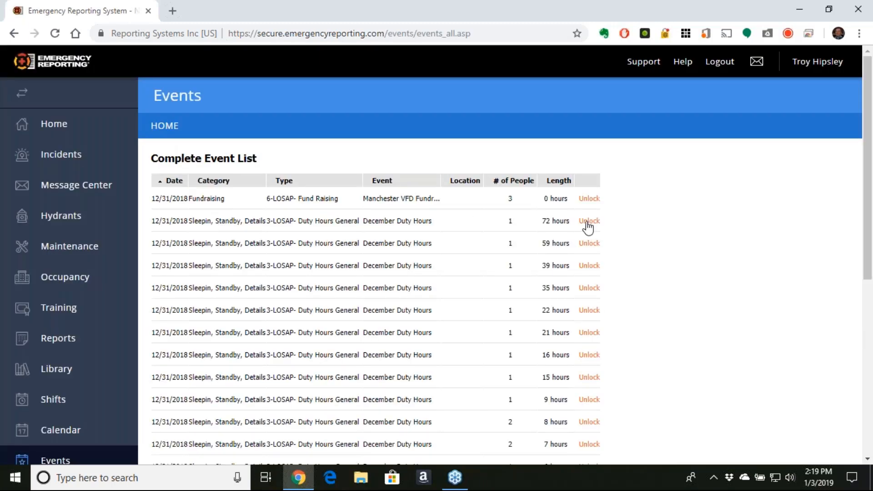
left_click(588, 222)
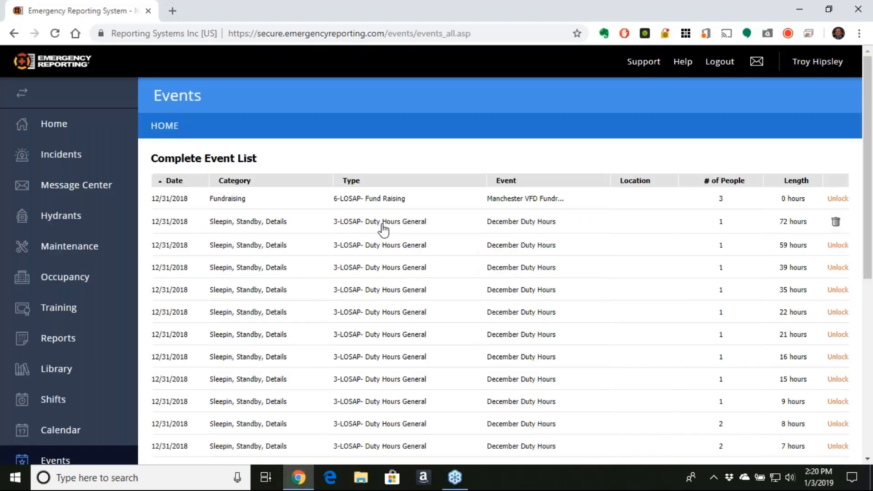
left_click(384, 230)
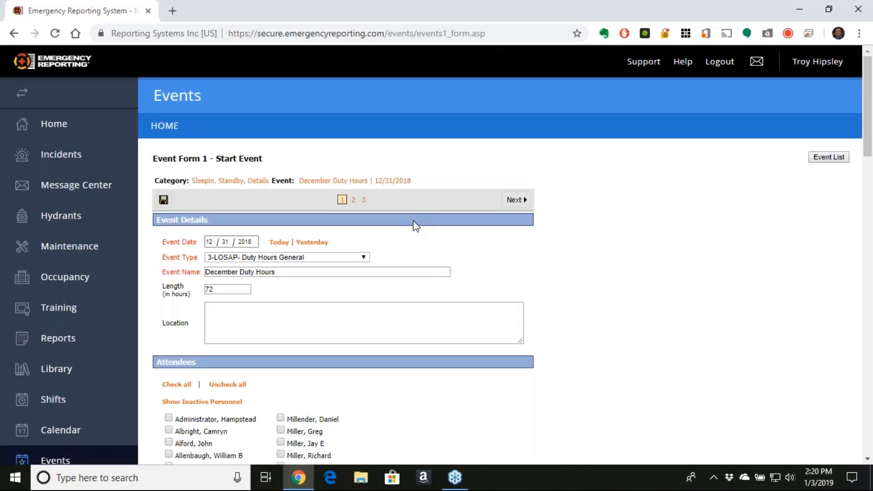
scroll(419, 209, "down", 1)
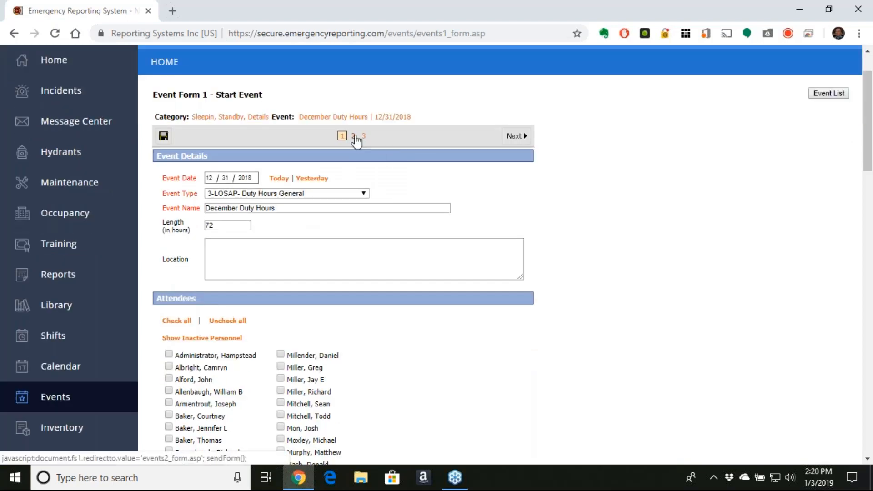
left_click(355, 137)
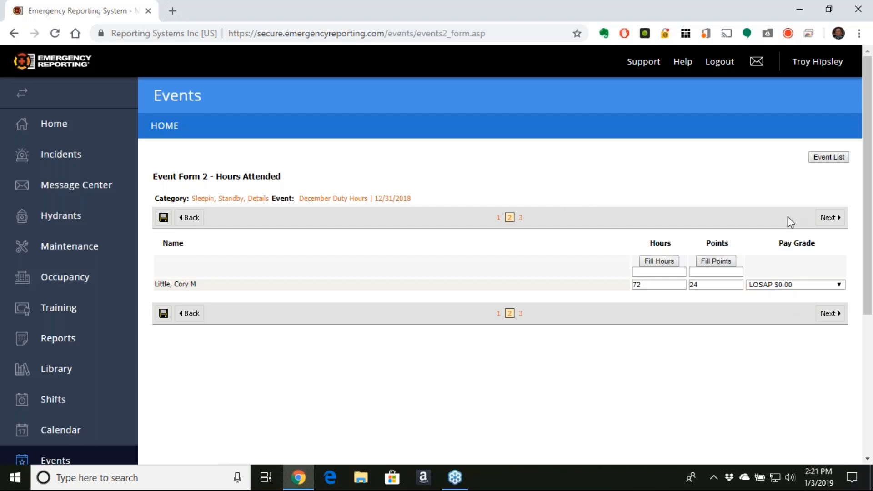
Authorize the December Duty Hours event by filling in the saved account password, and finish the event form
left_click(830, 218)
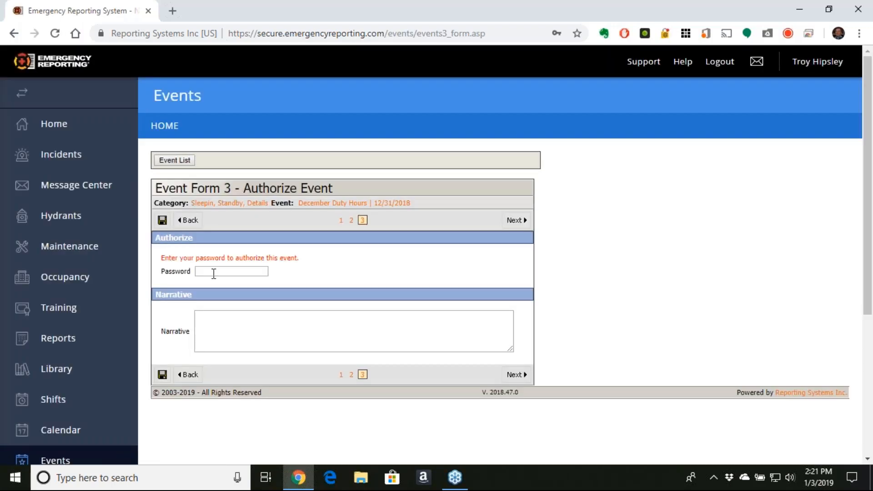
left_click(214, 271)
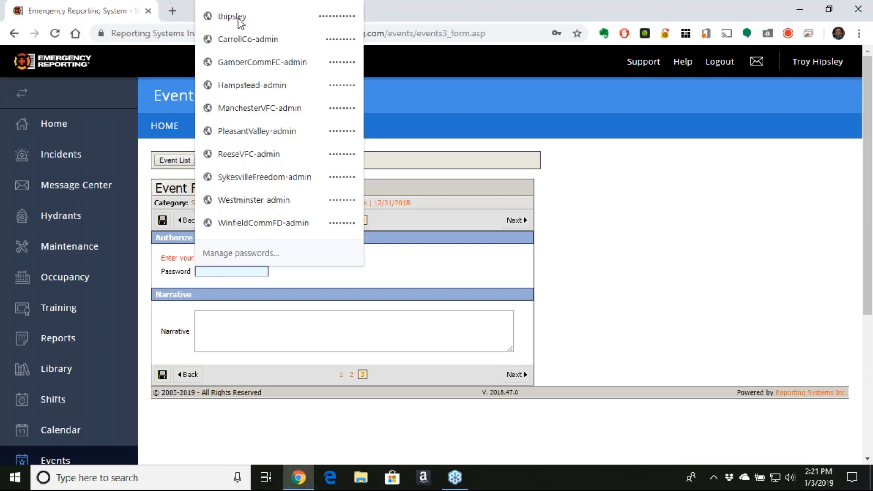
key("Up")
left_click(232, 17)
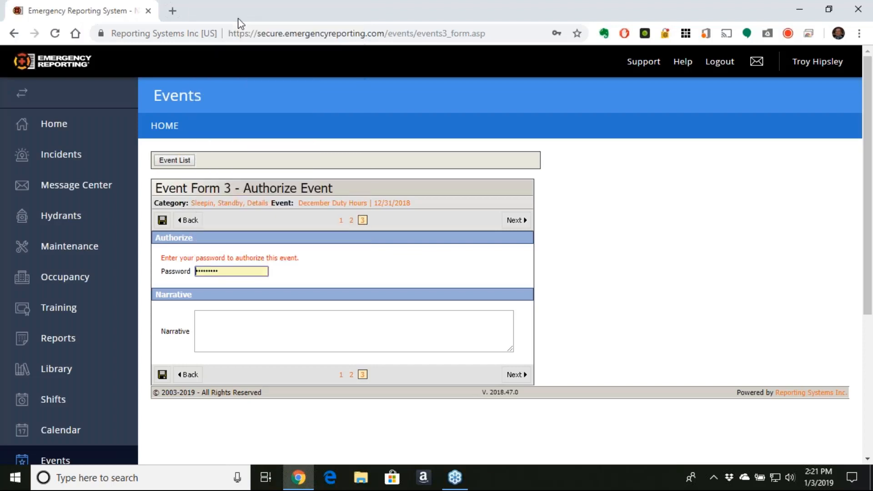
left_click(516, 376)
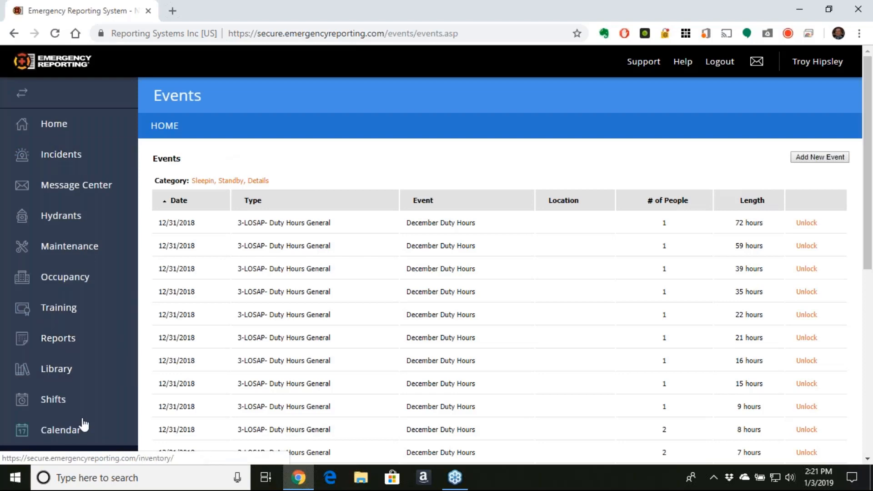
Leave the events list and open report 1739, the ERS LOSAP Report by Fixed Incident Percentage Response, from the favorite reports
scroll(82, 247, "down", 1)
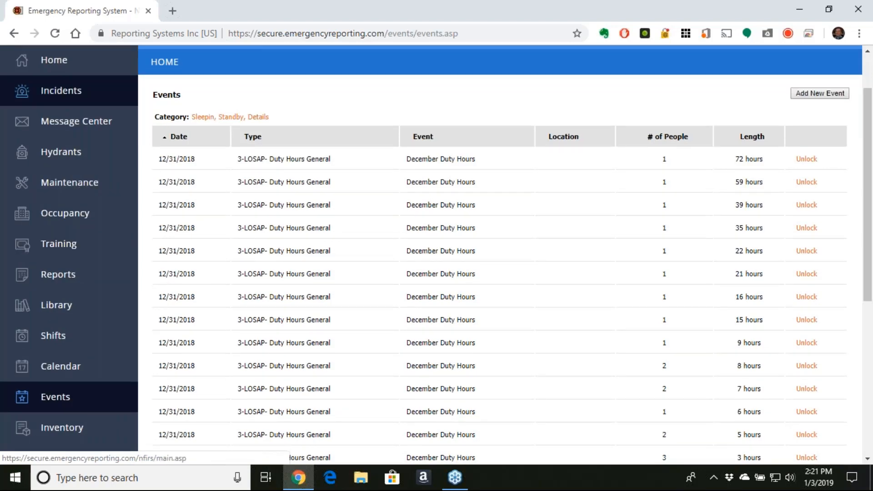
left_click(61, 91)
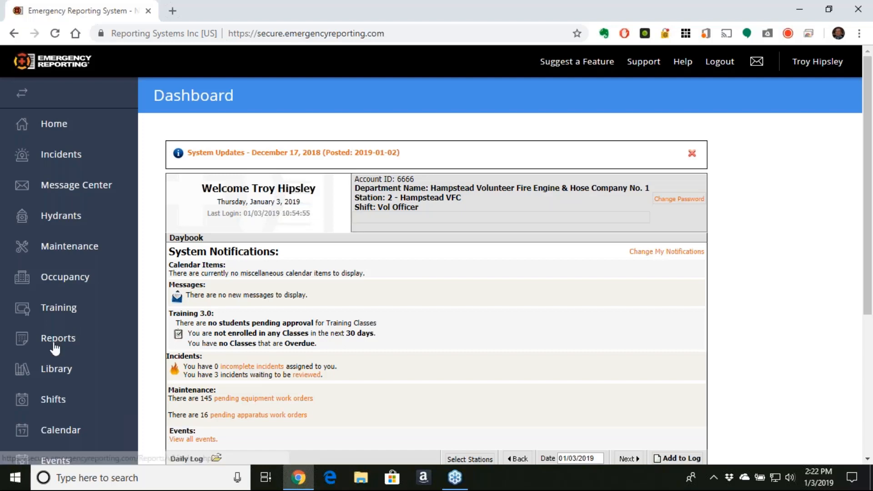
left_click(55, 343)
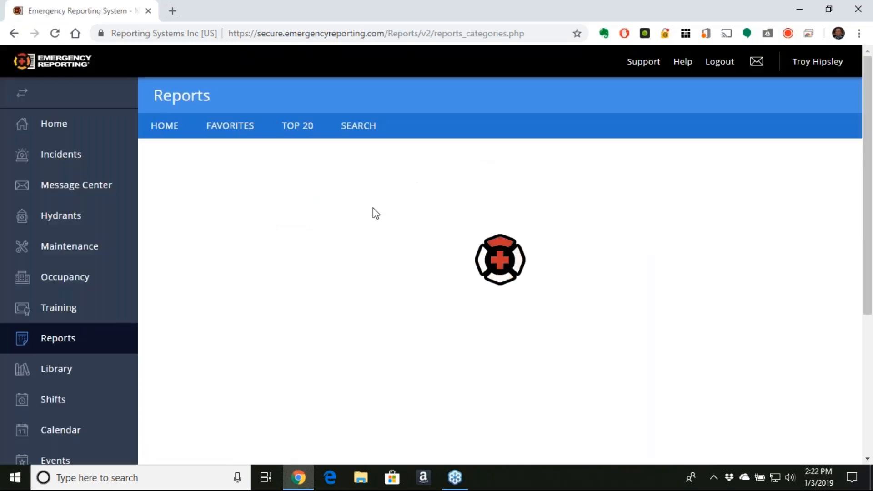
left_click(241, 129)
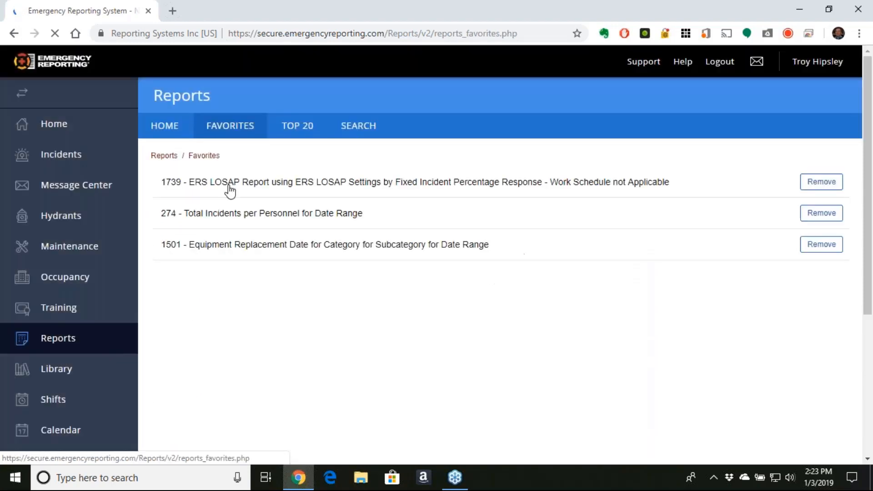
left_click(201, 186)
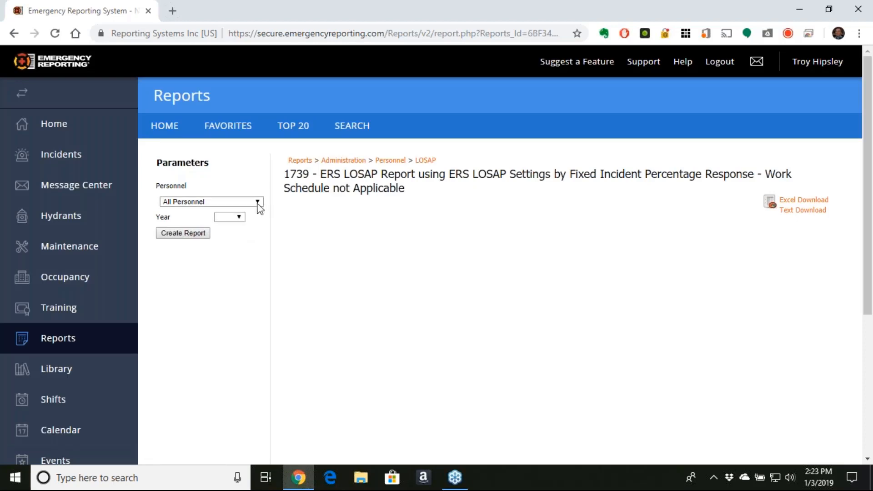
Create the LOSAP report for the signed-in member only, with the year set to 2018
left_click(258, 206)
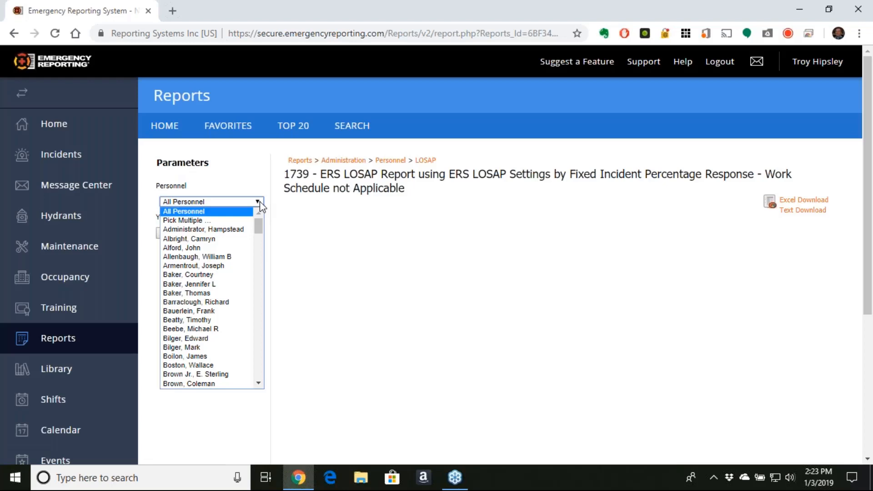
left_click(258, 202)
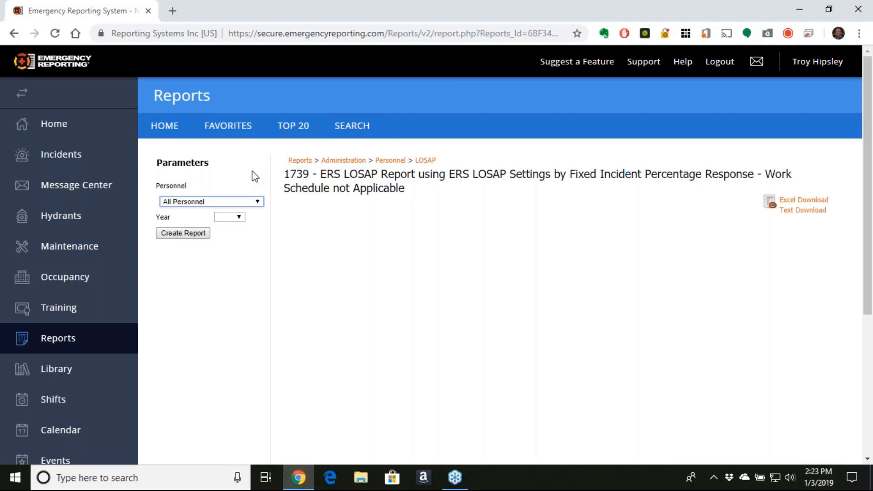
left_click(260, 201)
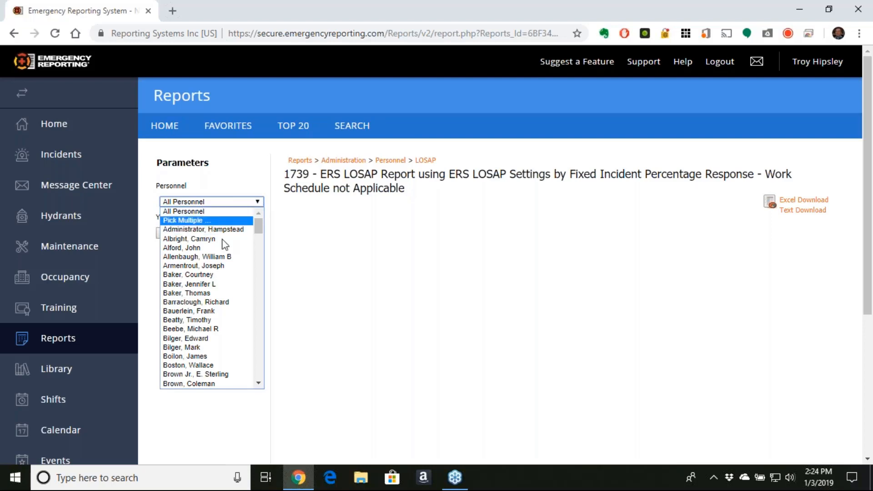
scroll(193, 344, "down", 15)
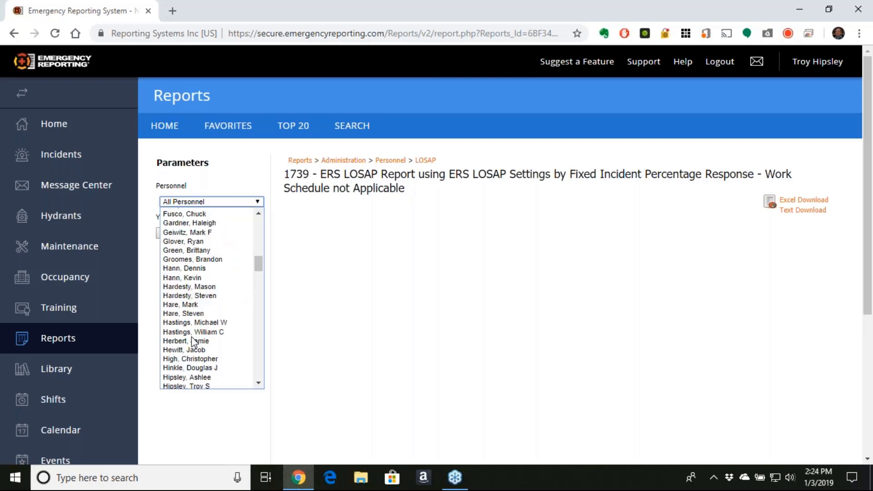
left_click(188, 318)
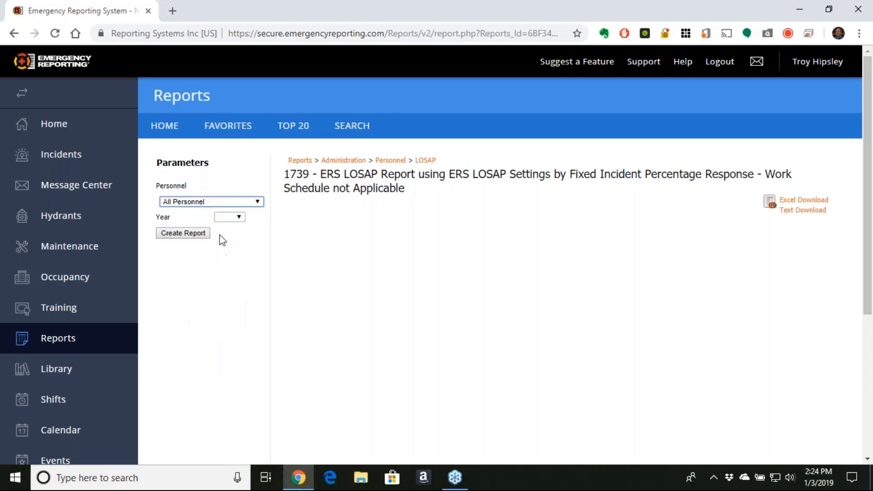
left_click(240, 217)
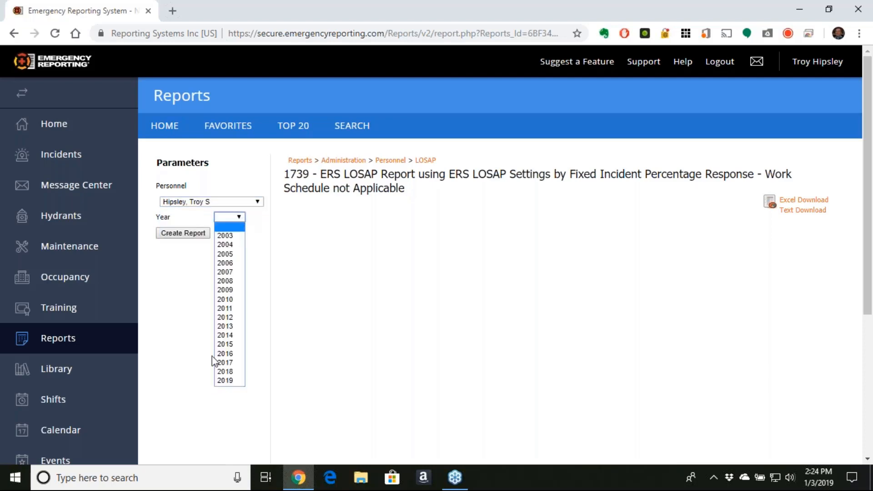
left_click(224, 373)
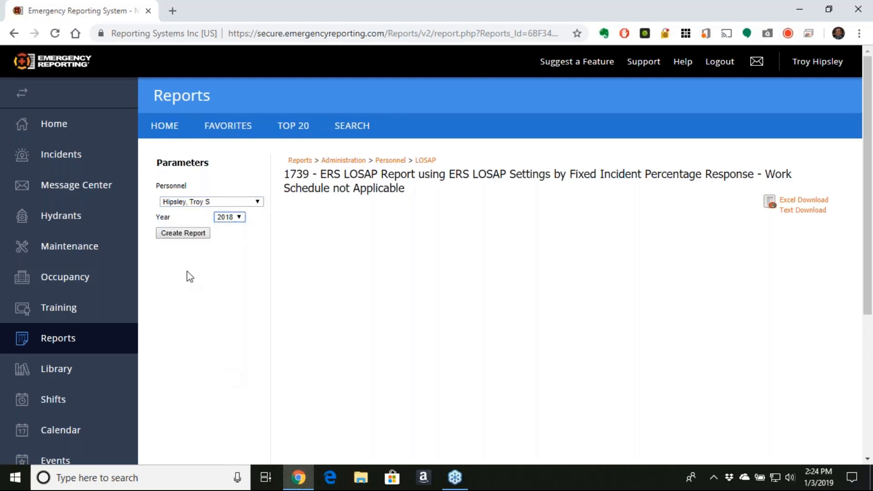
left_click(180, 236)
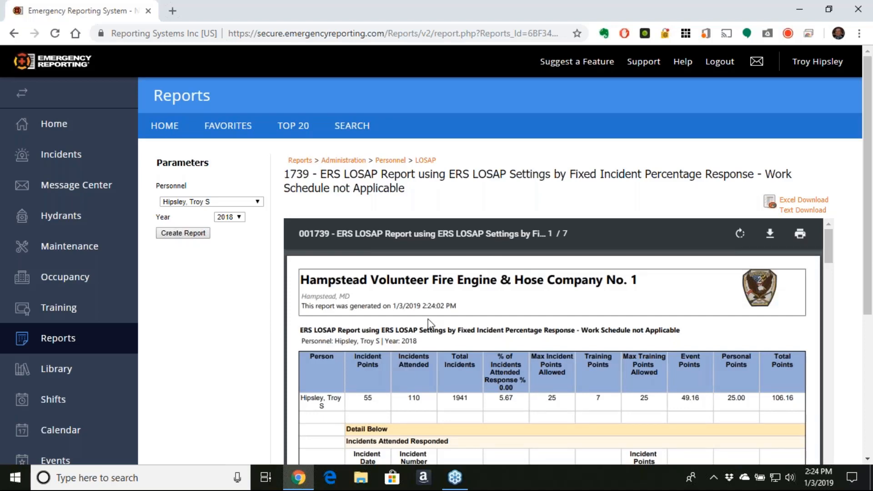
Examine the report's point summary, the points listed for each incident attended, and the training class points
scroll(469, 307, "down", 1)
scroll(469, 295, "down", 1)
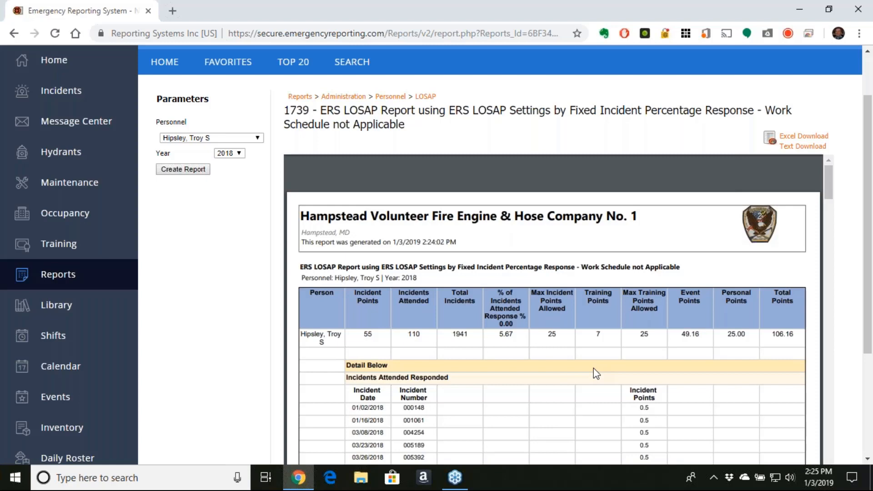
scroll(334, 318, "down", 3)
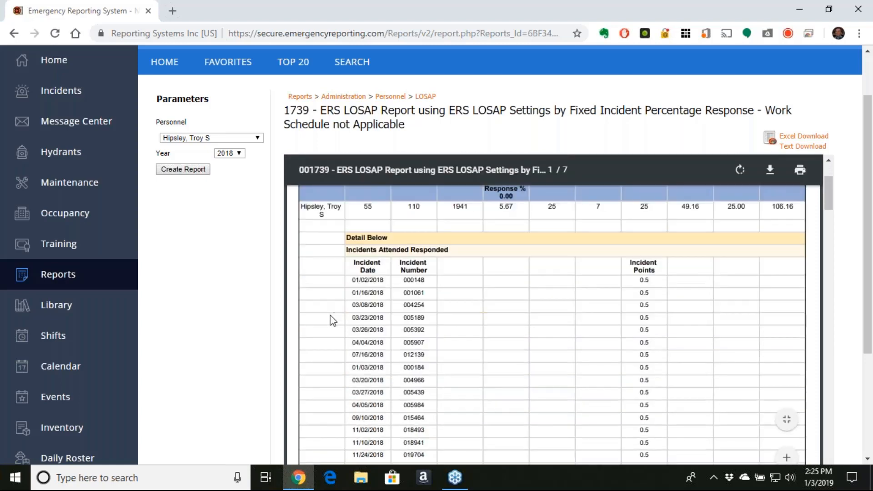
scroll(321, 322, "down", 2)
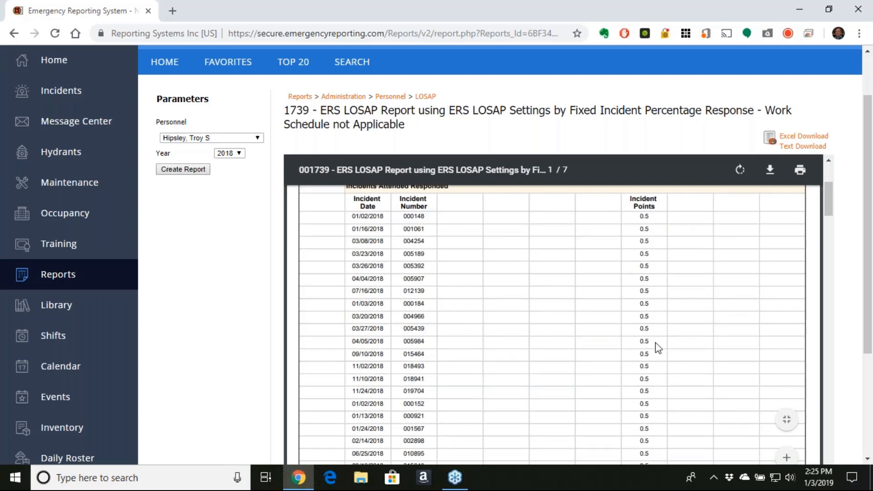
scroll(633, 376, "down", 2)
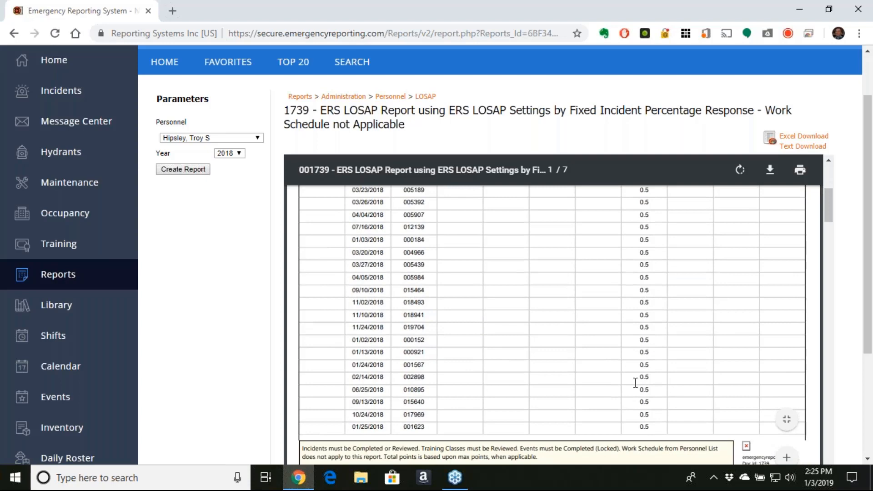
scroll(635, 383, "down", 8)
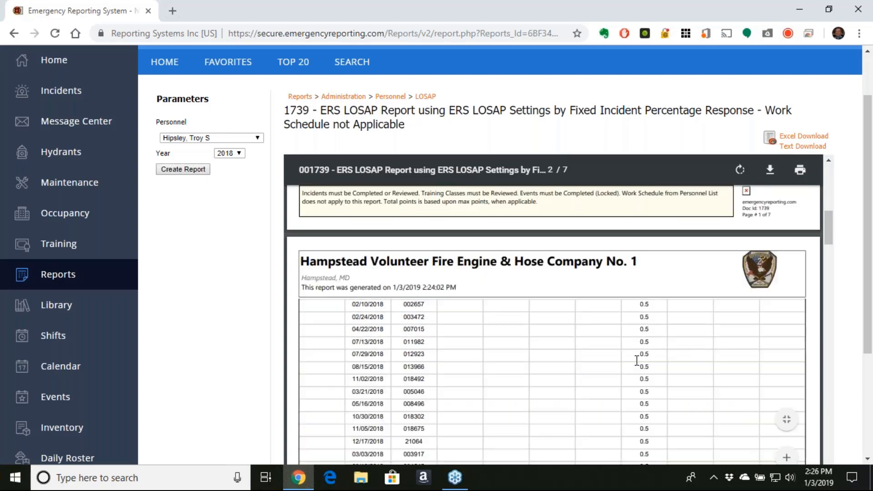
scroll(637, 360, "up", 6)
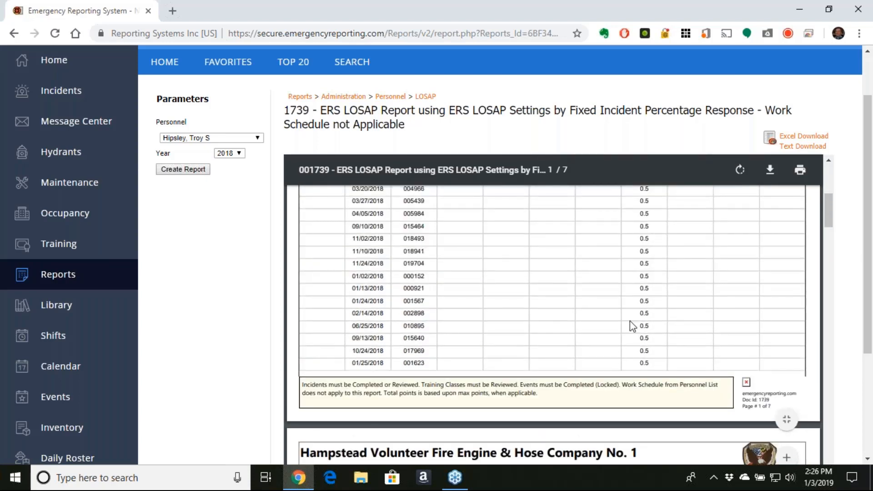
scroll(634, 326, "down", 2)
scroll(638, 398, "down", 10)
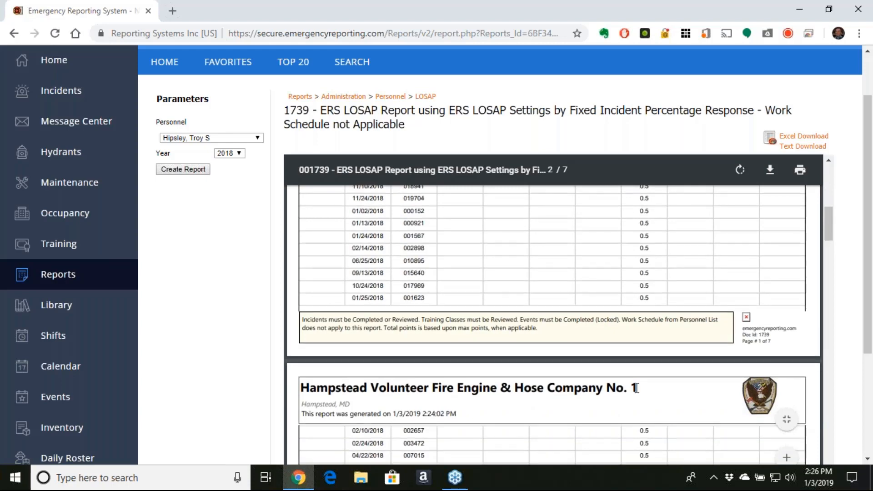
scroll(635, 391, "down", 4)
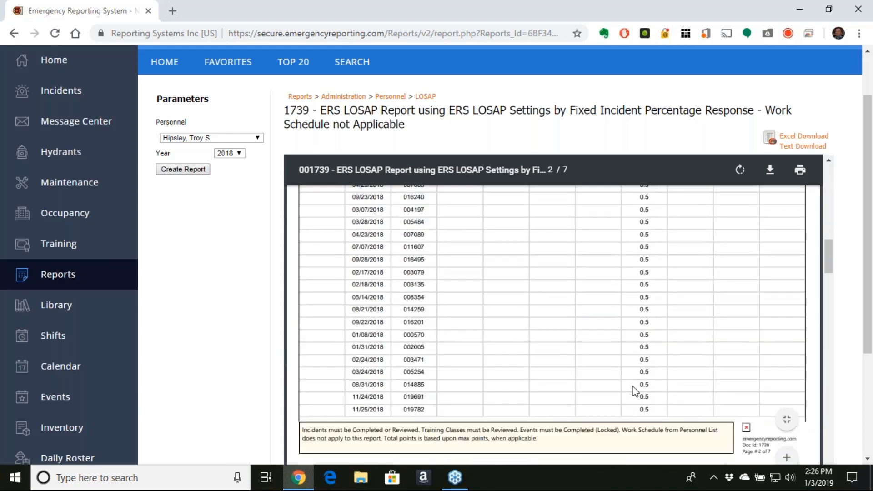
scroll(632, 391, "down", 4)
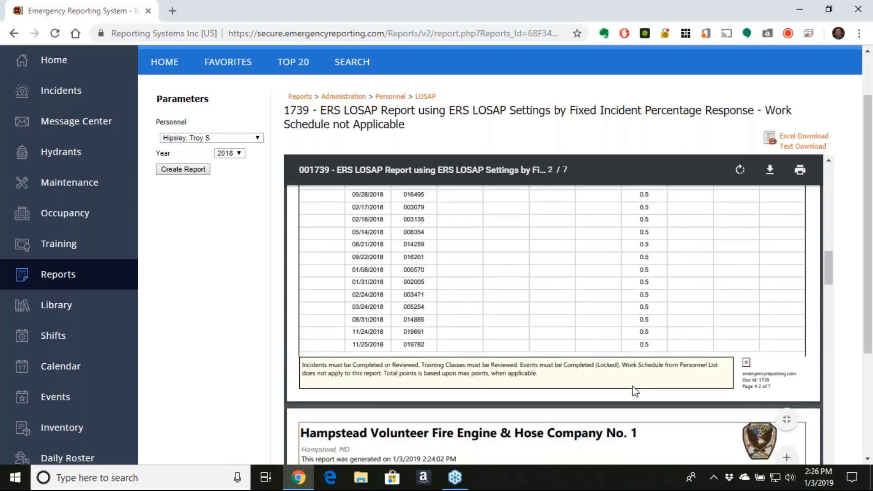
scroll(626, 394, "down", 5)
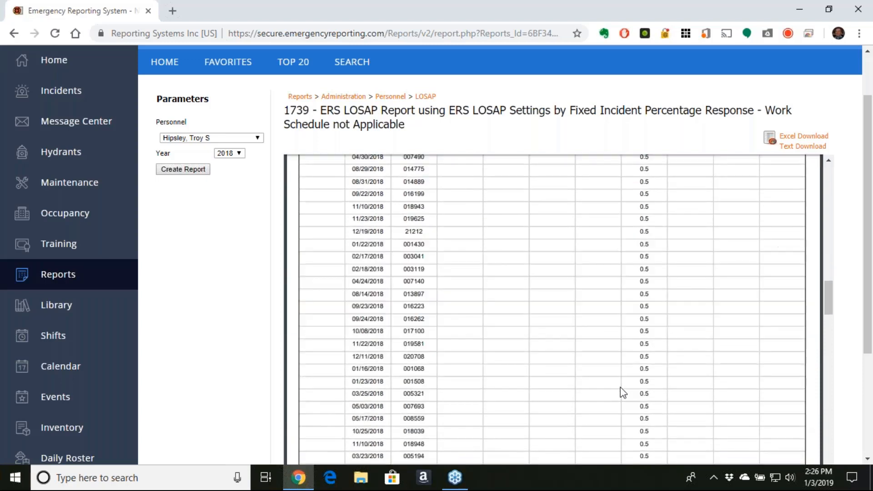
scroll(620, 388, "down", 8)
scroll(590, 375, "down", 15)
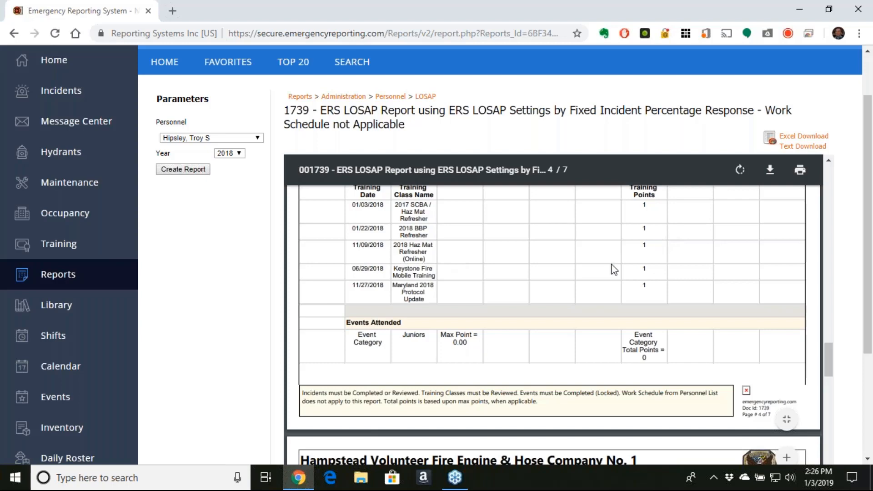
Review the report's event category maximums and totals, the individual event points, and the Personal Individual Points on the last page
scroll(600, 272, "down", 5)
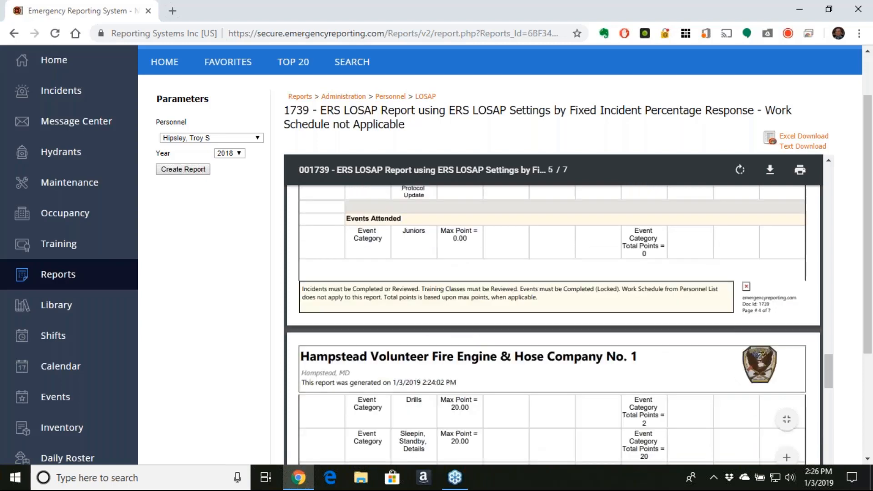
scroll(551, 255, "up", 3)
scroll(547, 259, "down", 4)
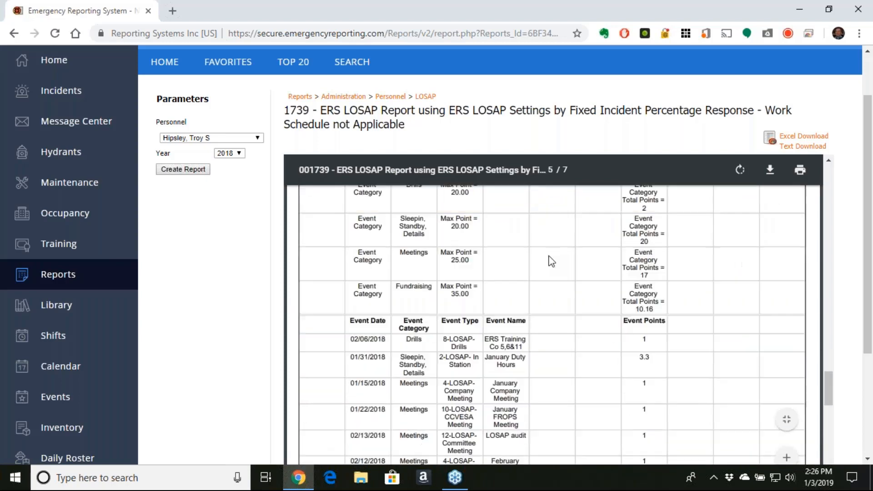
scroll(526, 277, "up", 1)
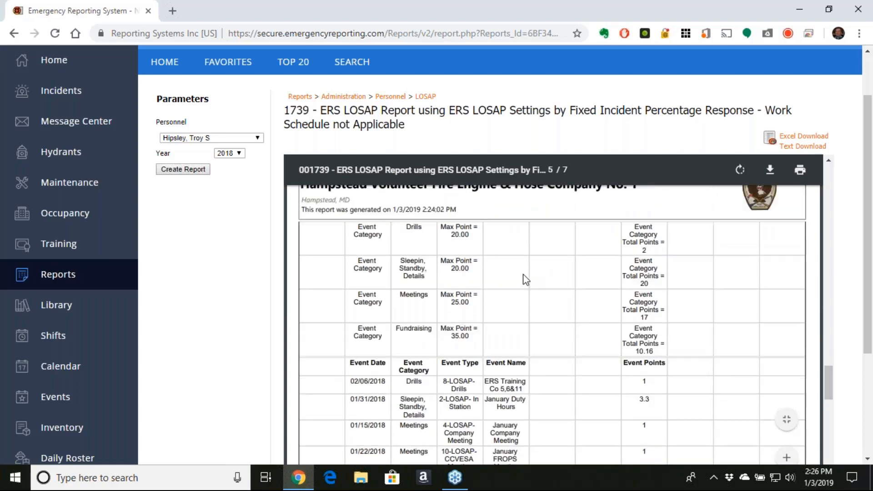
scroll(525, 278, "up", 1)
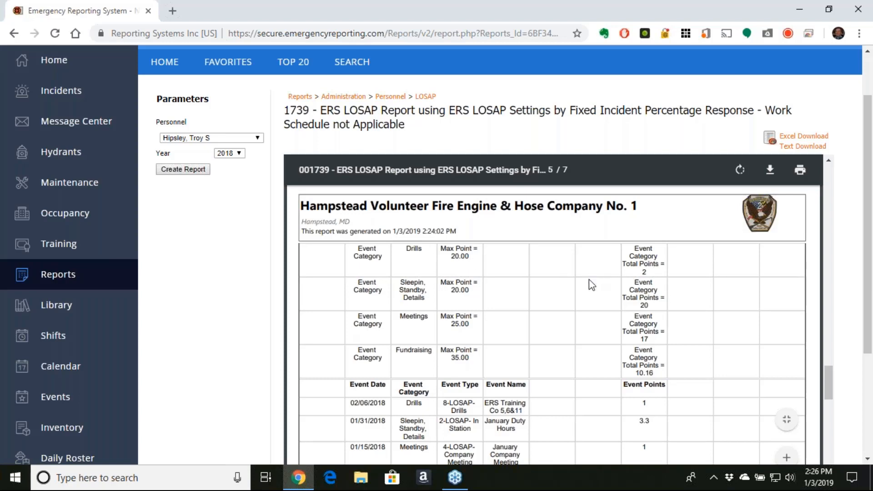
scroll(589, 283, "down", 2)
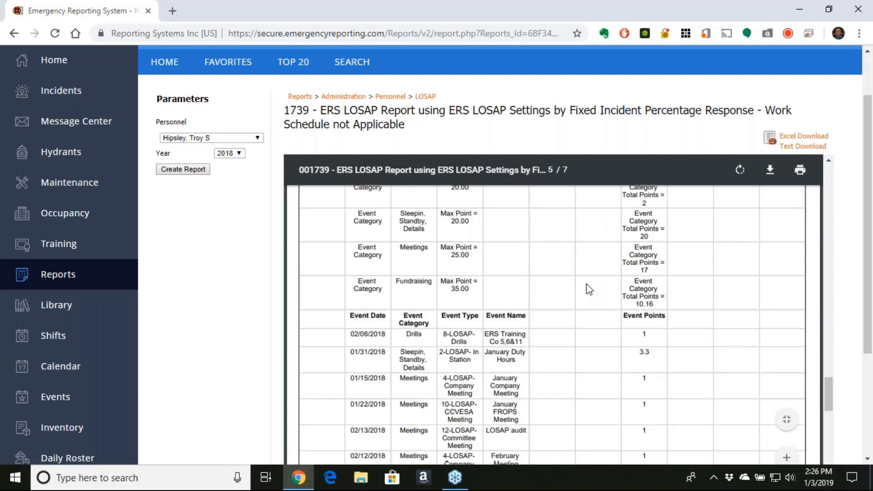
scroll(590, 290, "down", 3)
scroll(586, 291, "down", 5)
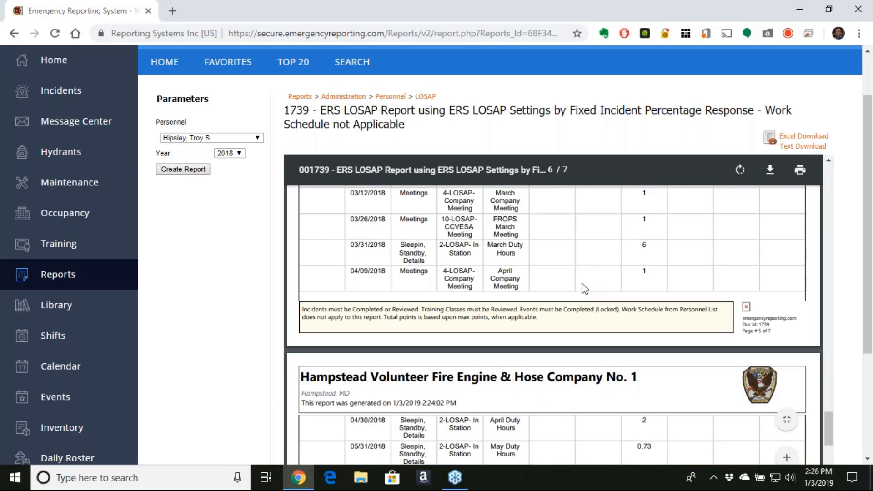
scroll(586, 288, "down", 10)
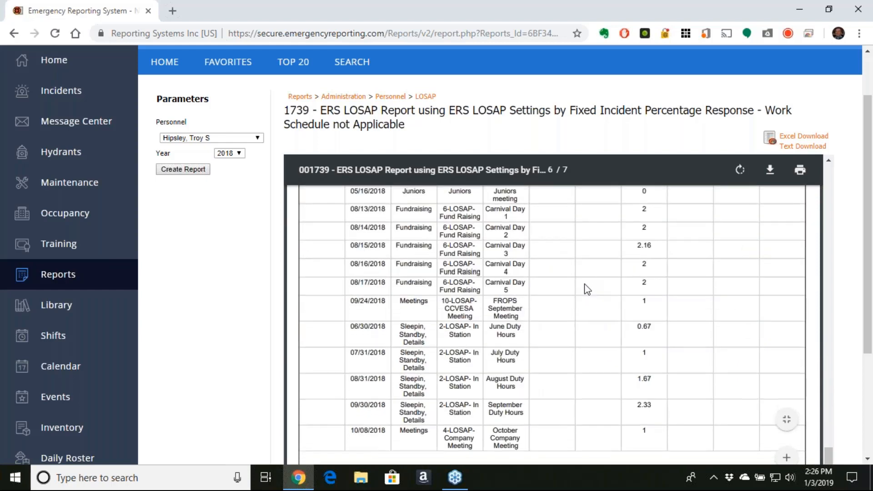
scroll(586, 289, "down", 10)
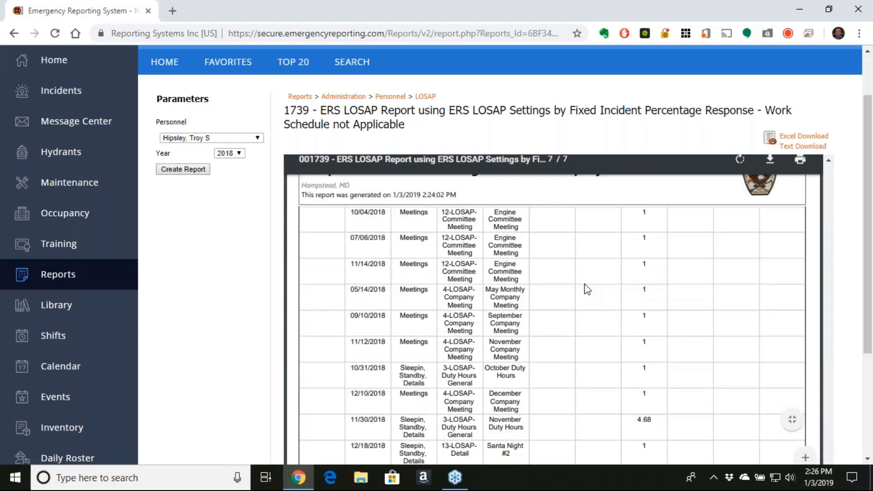
scroll(584, 293, "down", 3)
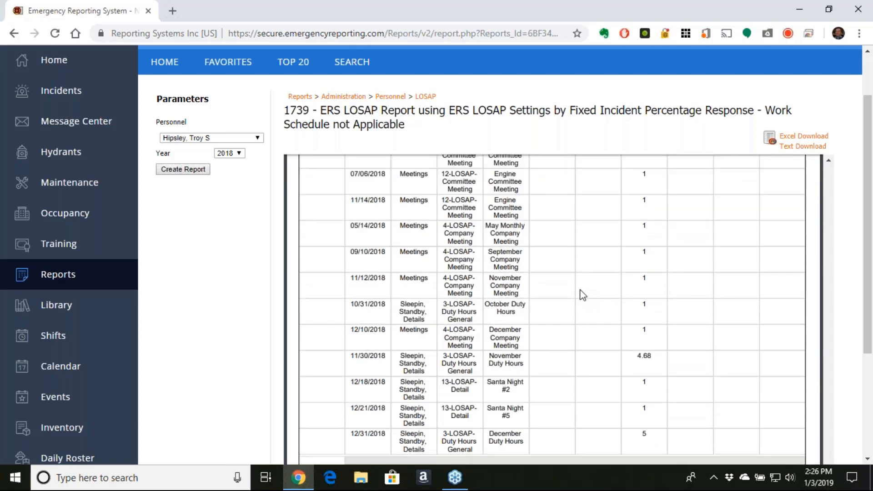
scroll(585, 295, "down", 3)
scroll(582, 295, "down", 3)
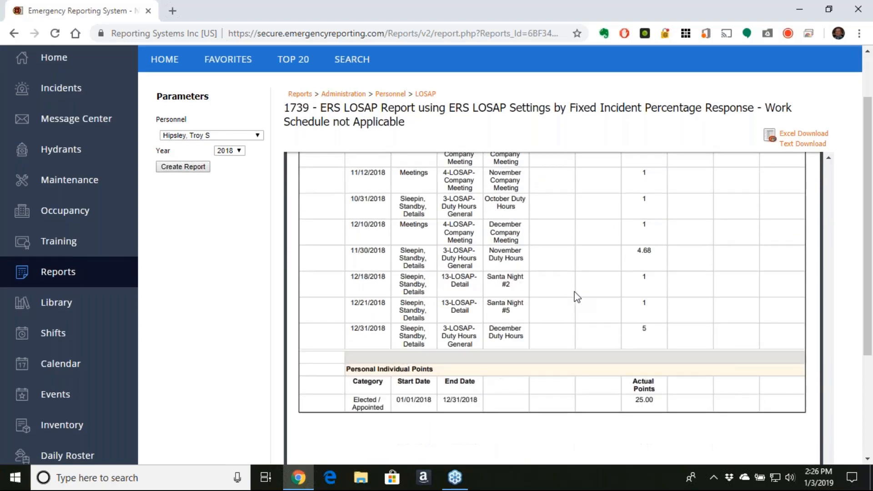
scroll(501, 287, "down", 2)
scroll(471, 266, "down", 1)
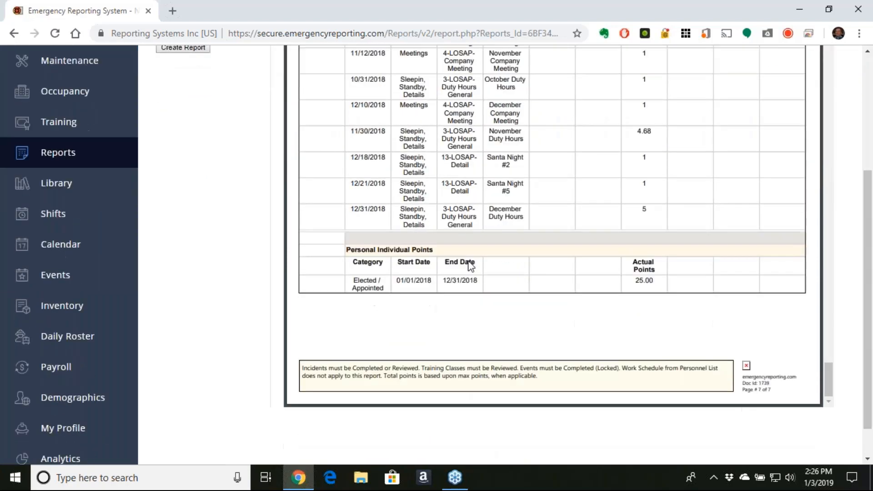
Leave the last page of the LOSAP report and search the report library for "losap"
scroll(471, 266, "down", 1)
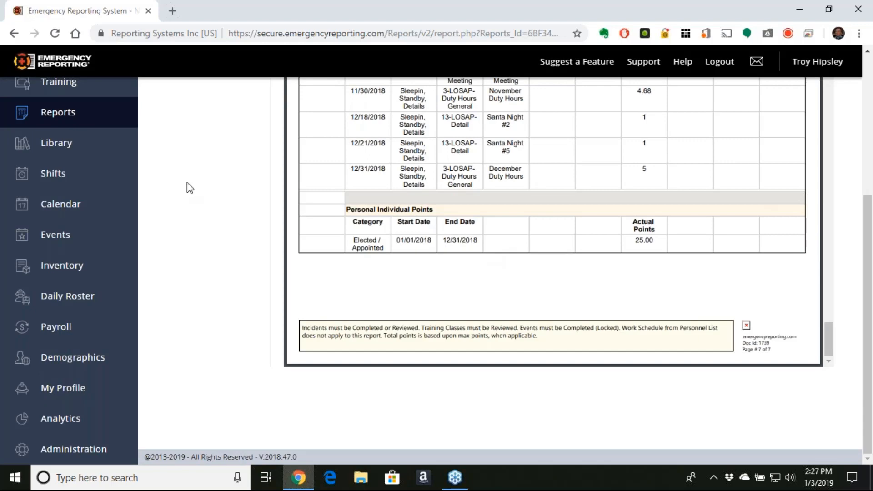
scroll(232, 193, "up", 1)
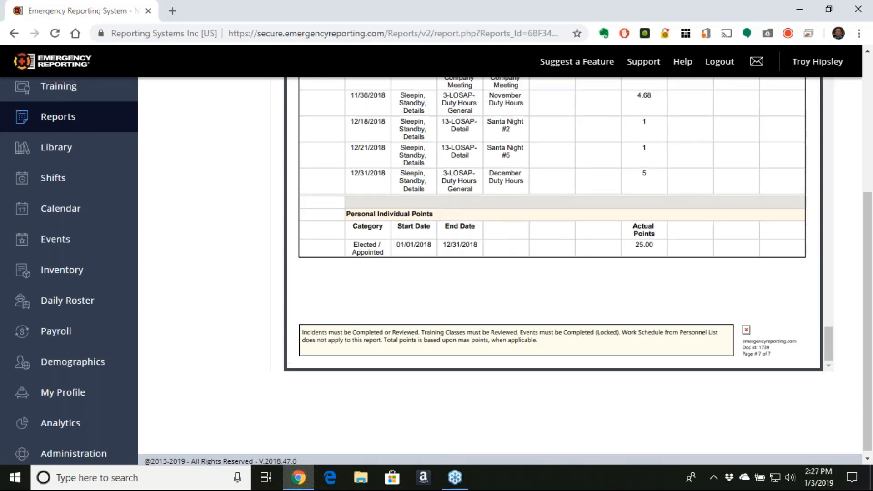
scroll(336, 222, "up", 1)
scroll(335, 222, "up", 3)
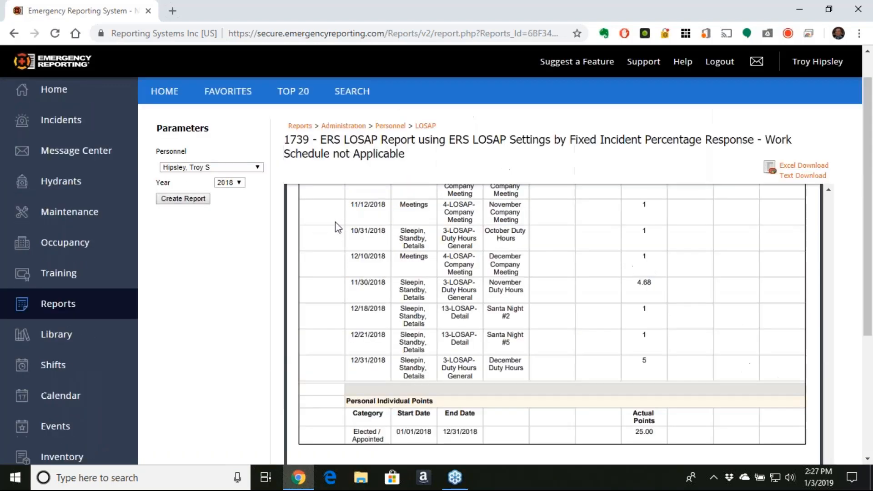
scroll(335, 222, "up", 5)
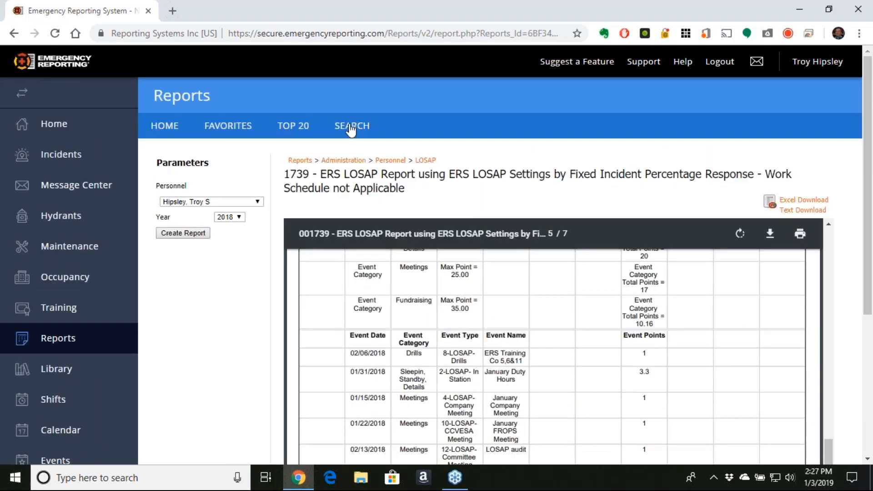
left_click(351, 128)
type("lods")
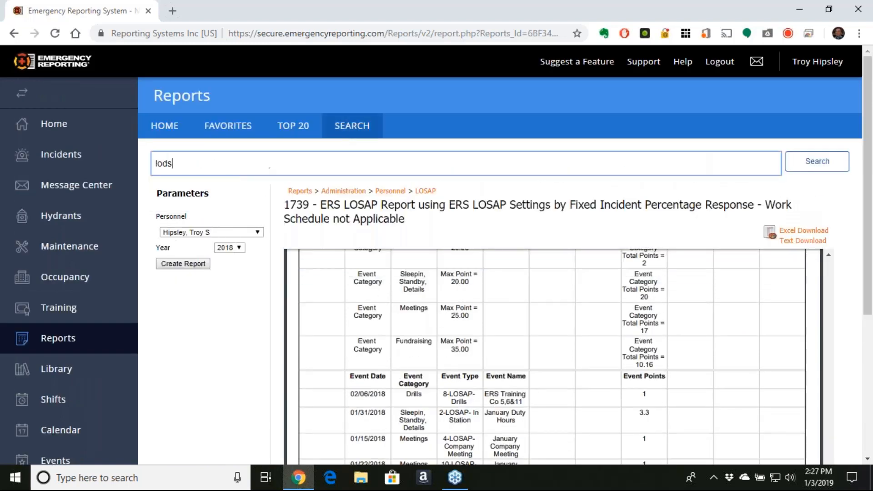
key("BackSpace")
key("BackSpace")
key("BackSpace")
key("BackSpace")
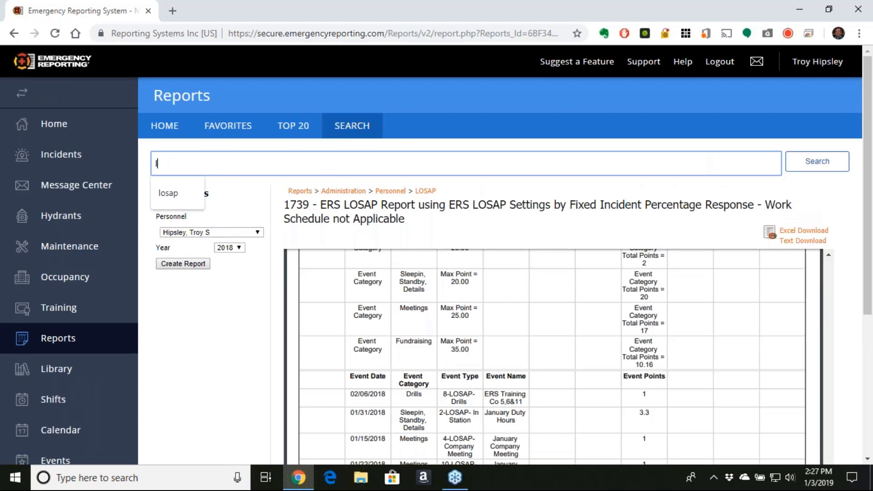
left_click(181, 194)
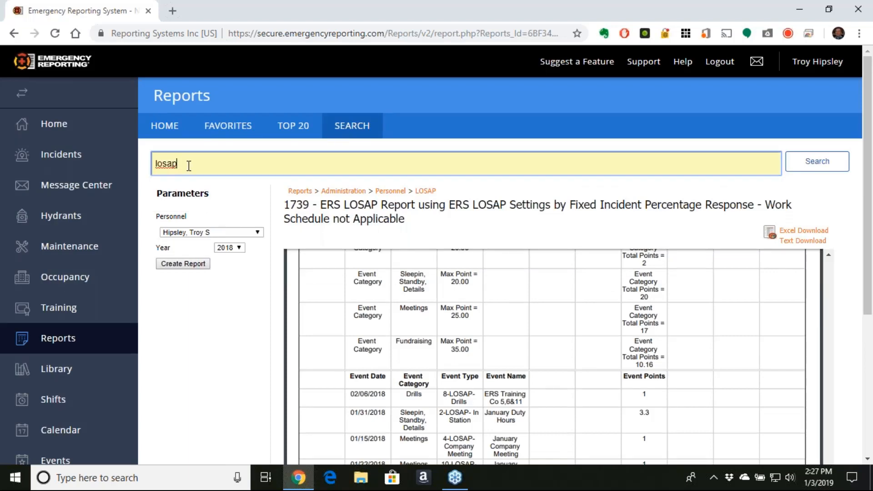
key("Return")
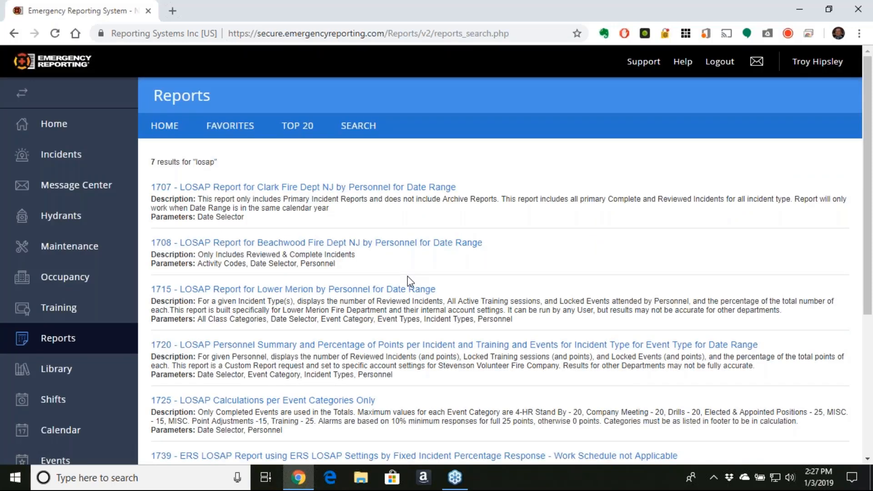
Read through the names, descriptions and parameters of the LOSAP reports in the search results
scroll(373, 282, "down", 1)
scroll(373, 282, "down", 1)
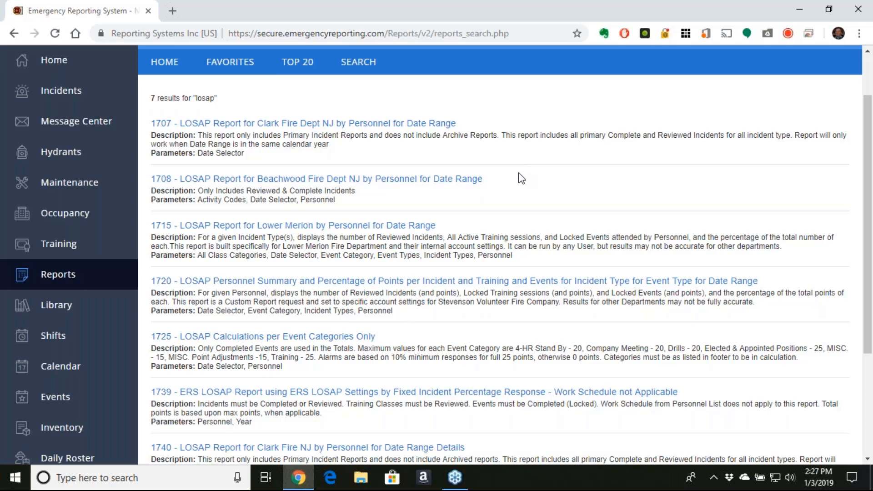
scroll(522, 178, "down", 1)
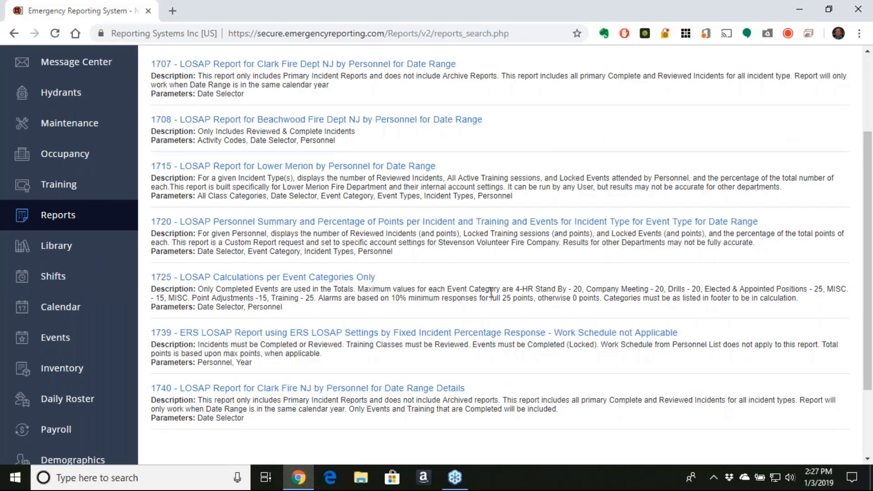
scroll(491, 293, "down", 1)
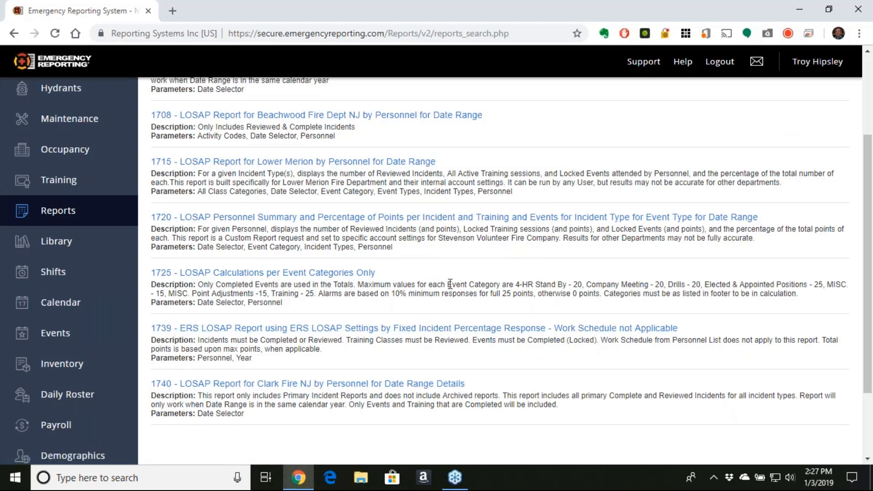
scroll(451, 285, "up", 3)
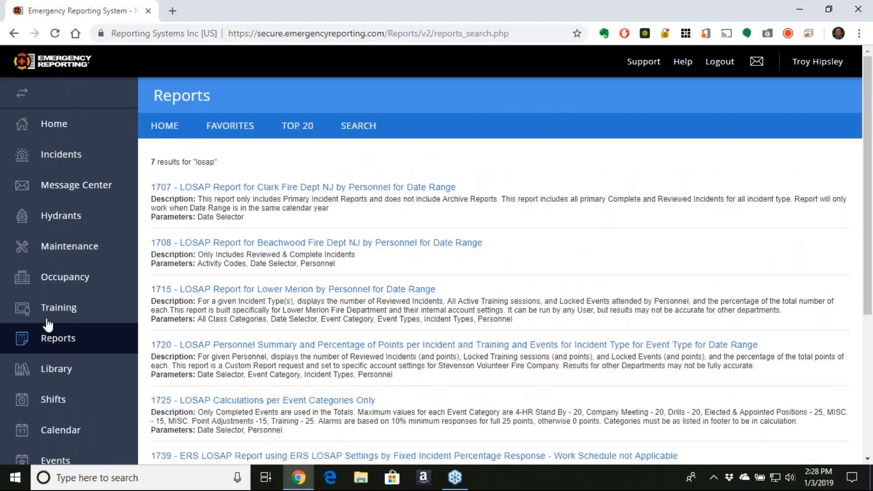
scroll(50, 327, "down", 3)
scroll(51, 334, "down", 2)
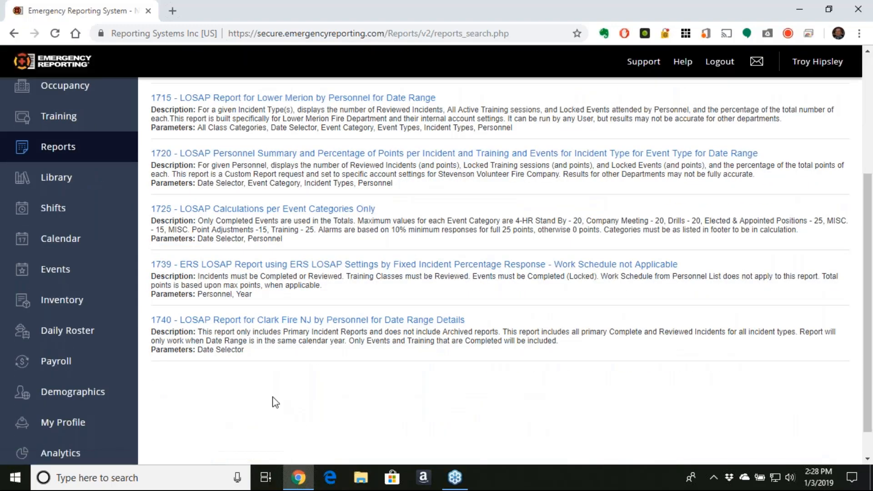
scroll(276, 403, "up", 1)
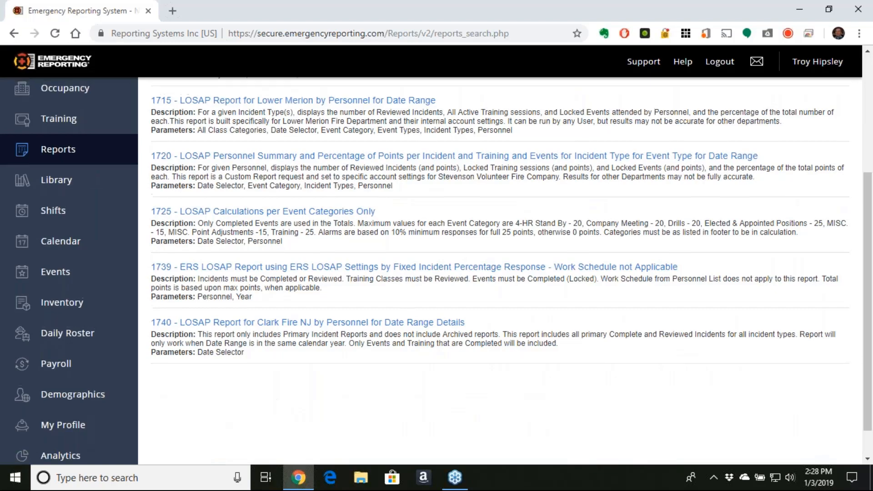
scroll(374, 230, "up", 1)
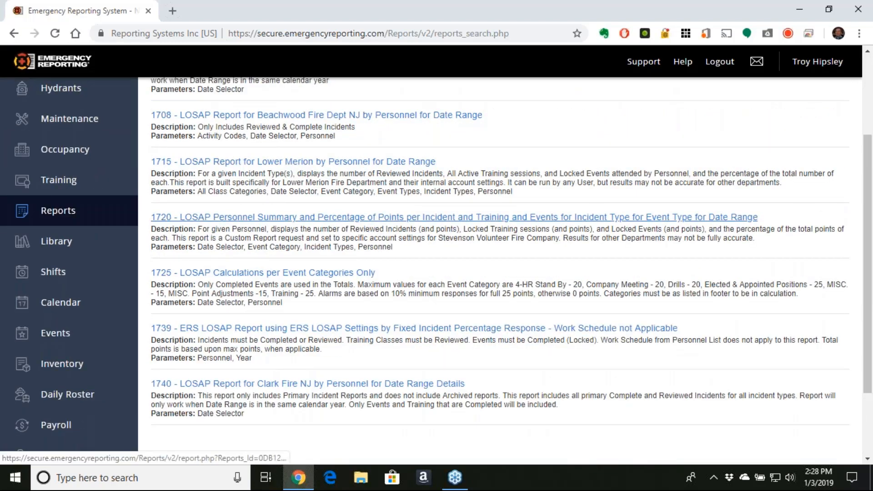
Open report 1720, the LOSAP Personnel Summary and Percentage of Points, and examine its parameters, including the event category choices
left_click(410, 217)
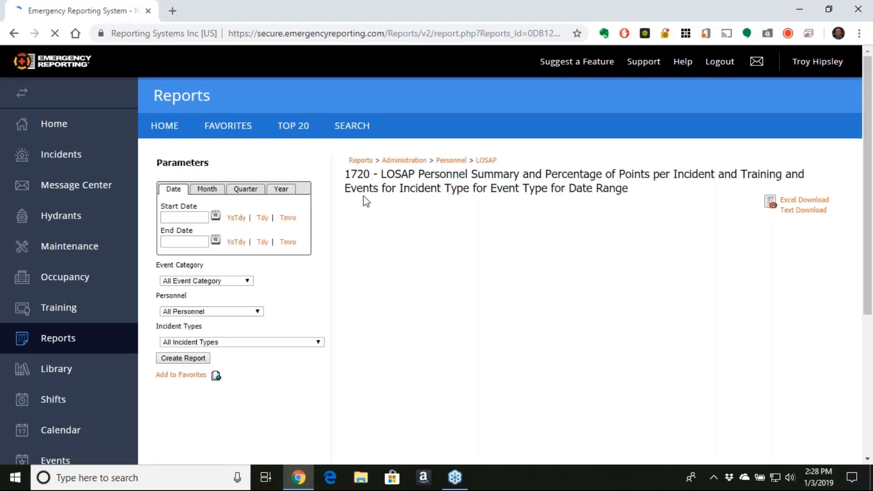
scroll(326, 234, "down", 4)
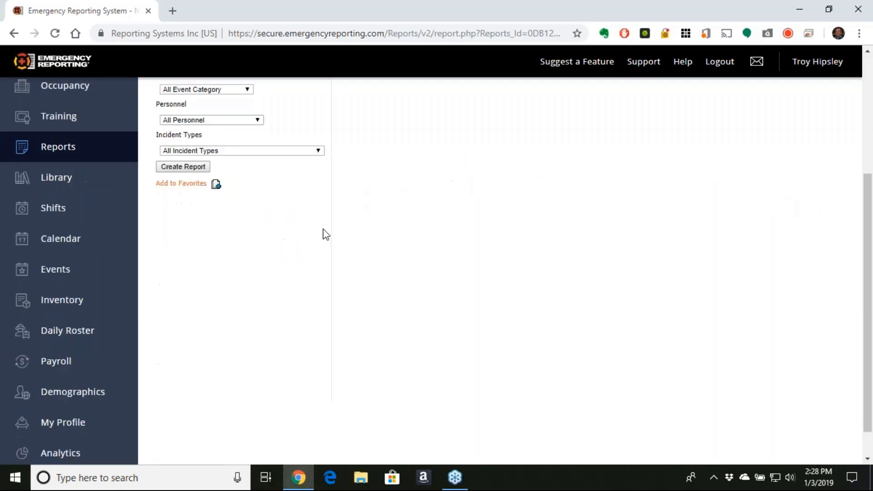
scroll(318, 244, "up", 4)
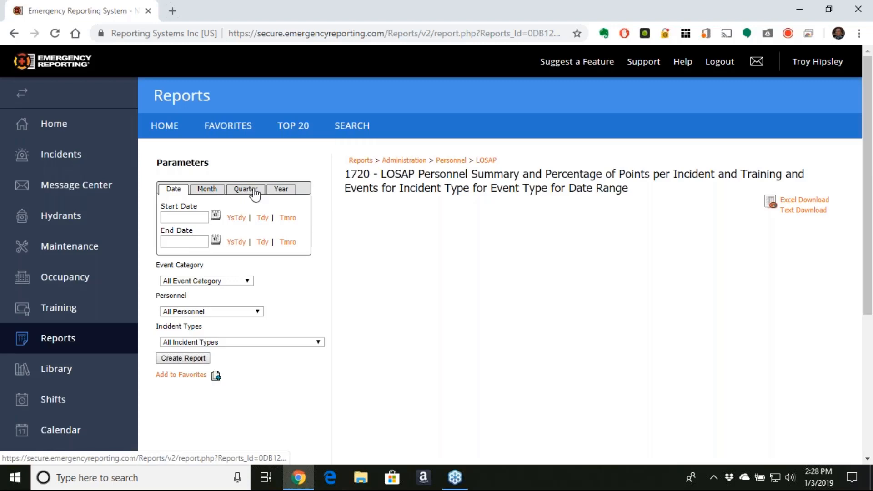
left_click(247, 282)
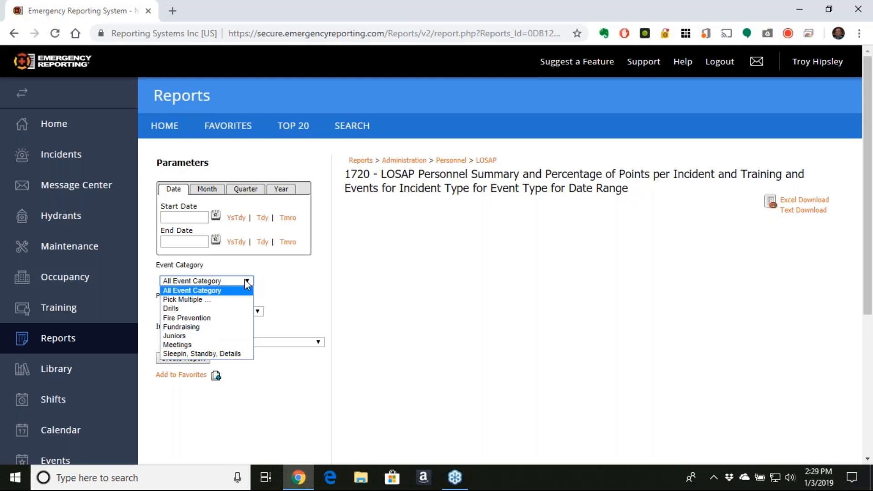
left_click(247, 283)
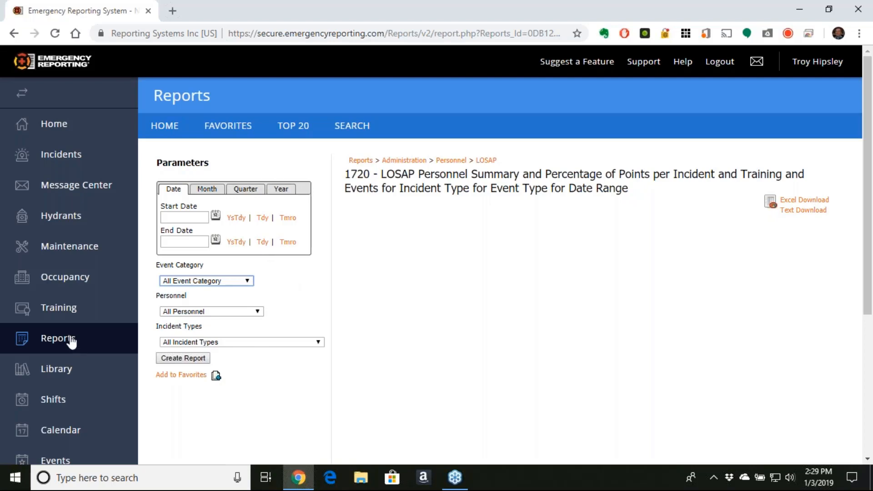
Open the LOSAP Users list in Administration and view the first entry's individual points and LOSAP history, leaving them unedited
scroll(72, 342, "down", 5)
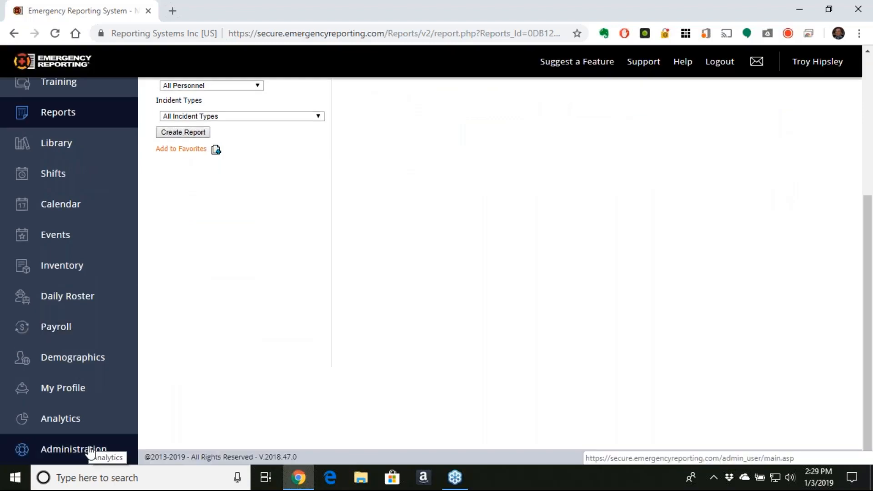
left_click(89, 450)
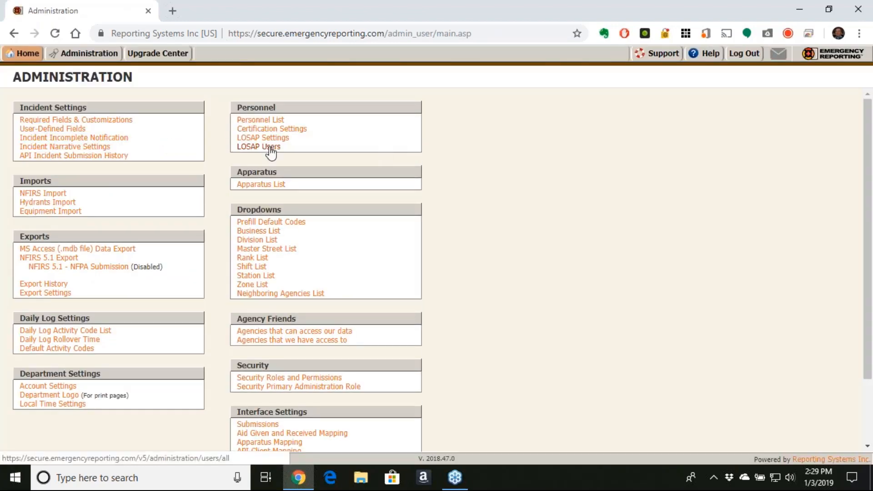
left_click(271, 148)
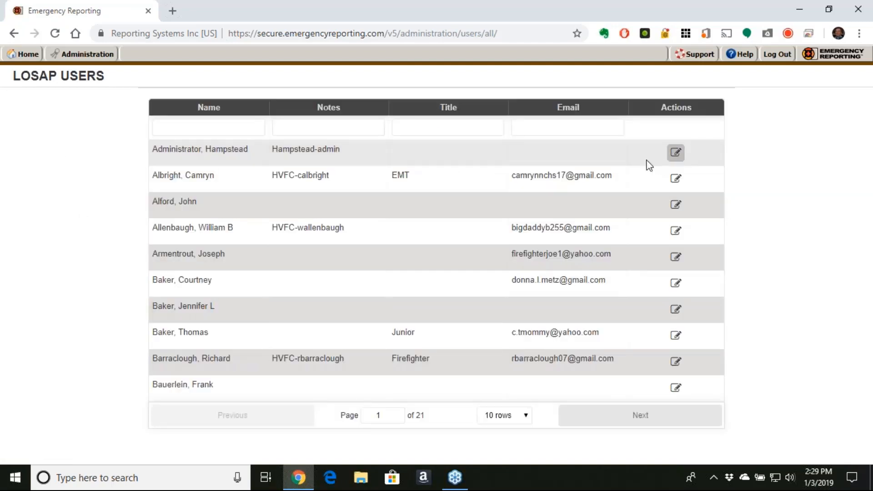
left_click(676, 152)
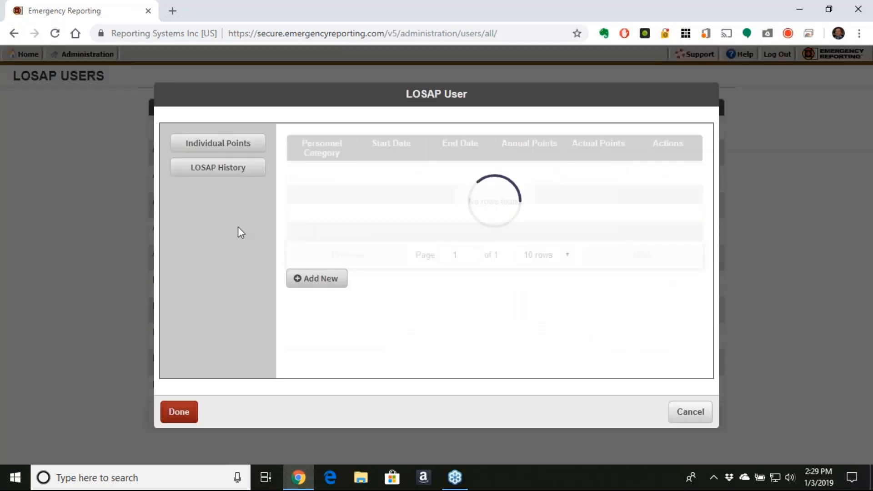
left_click(208, 145)
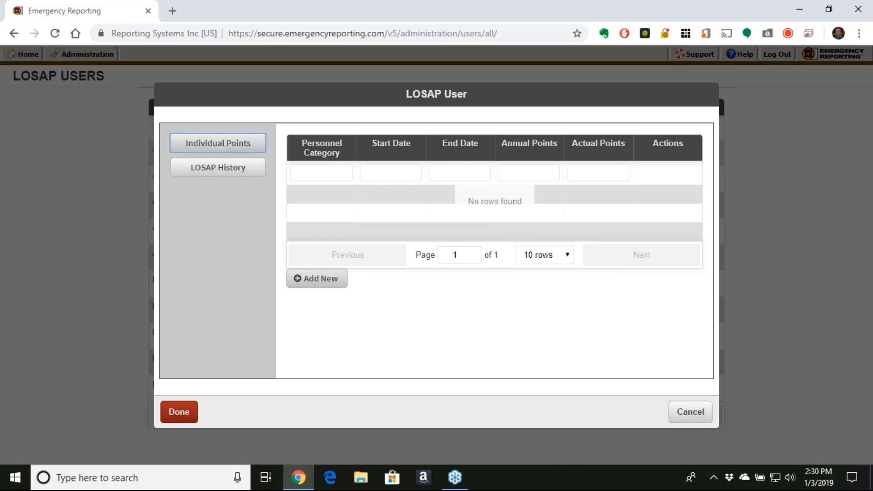
left_click(217, 168)
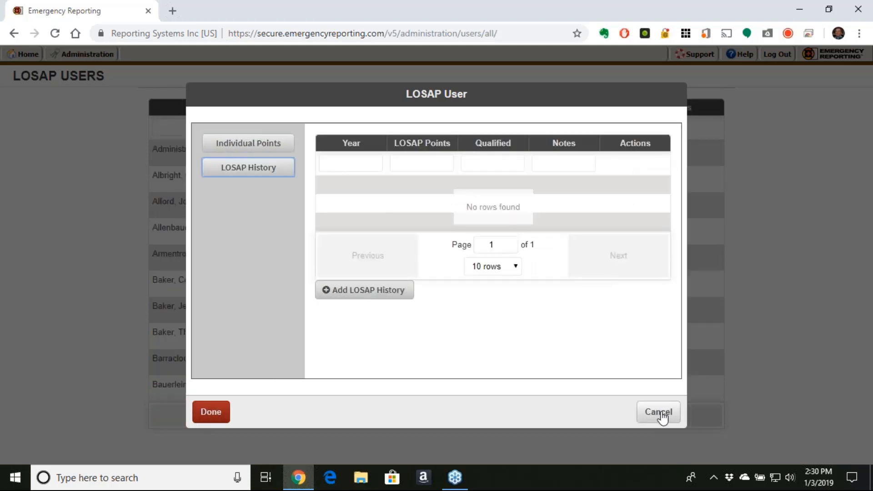
left_click(658, 418)
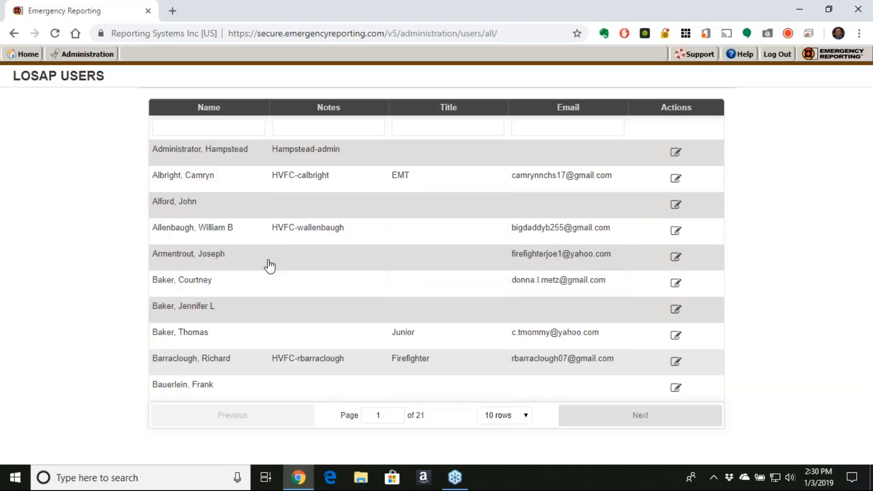
Filter the LOSAP users by the signed-in member's last name and review that member's individual points and LOSAP history without editing
left_click(236, 125)
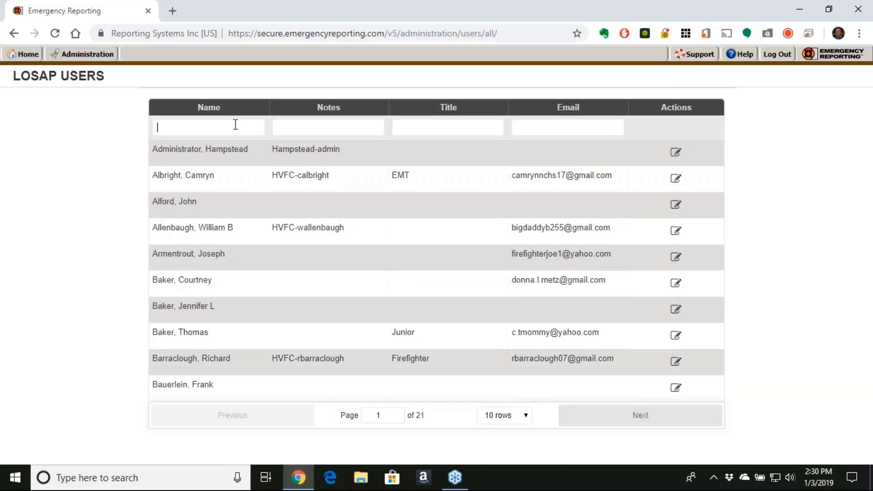
type("hipsley")
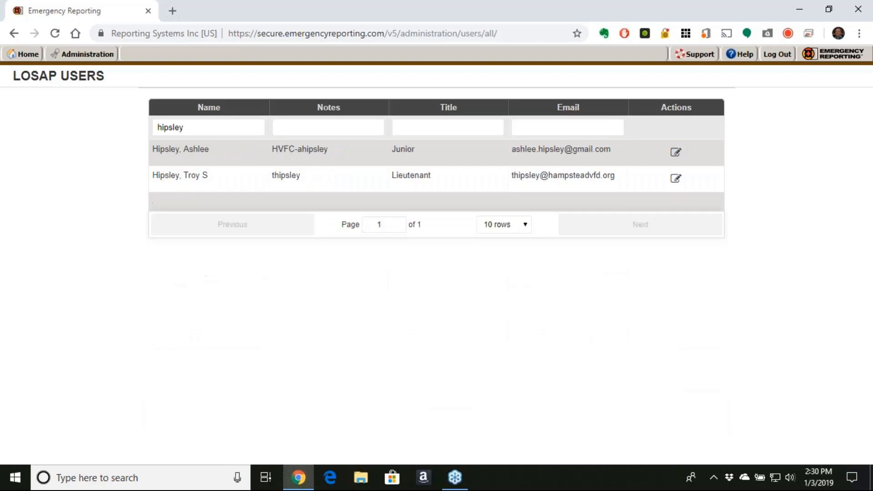
left_click(669, 189)
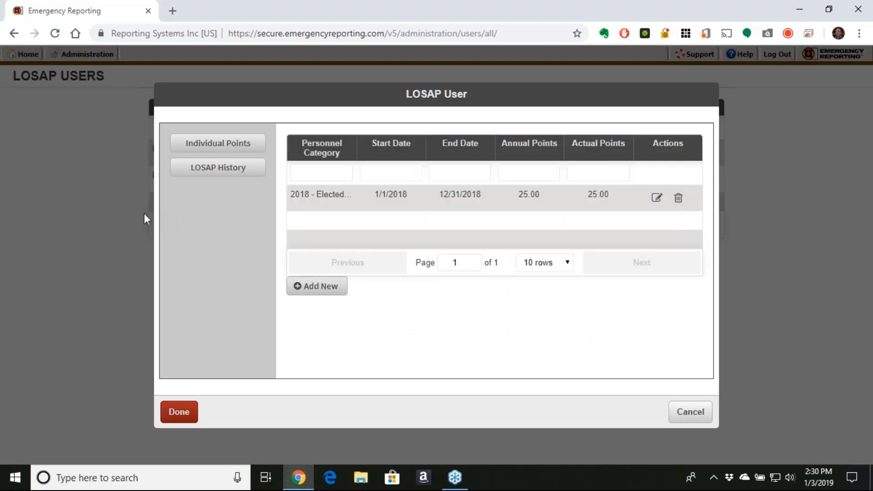
left_click(229, 147)
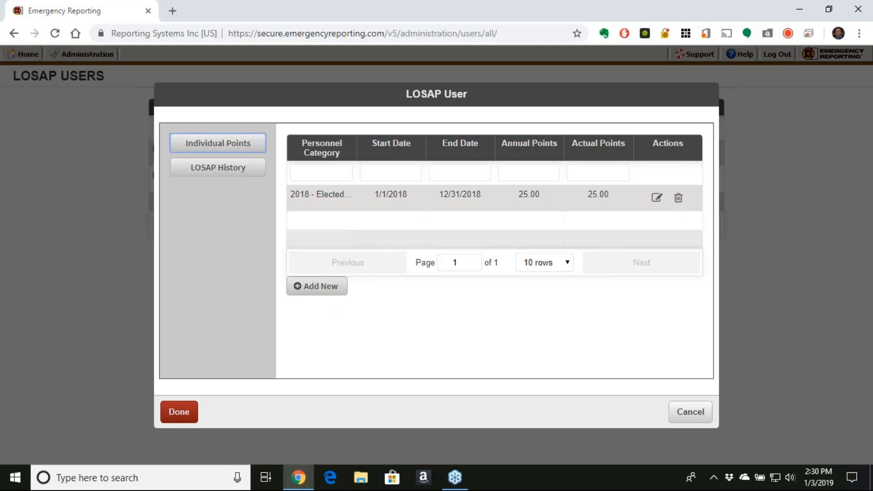
left_click(223, 171)
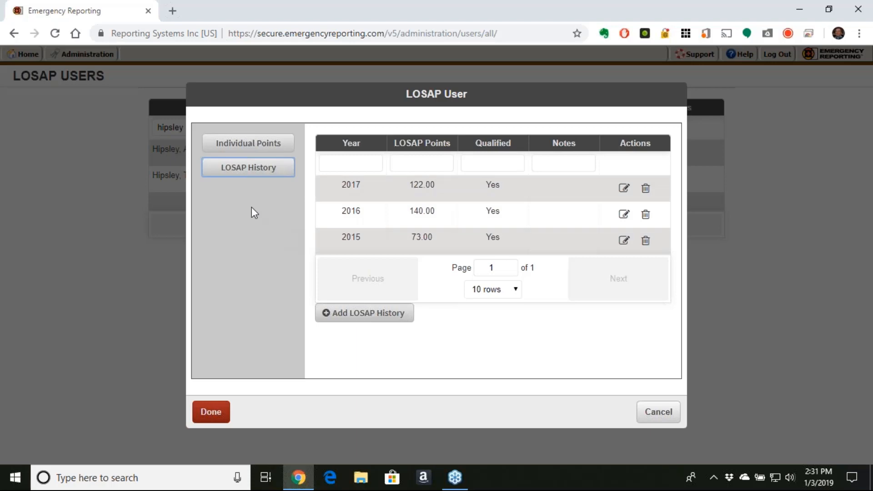
left_click(652, 413)
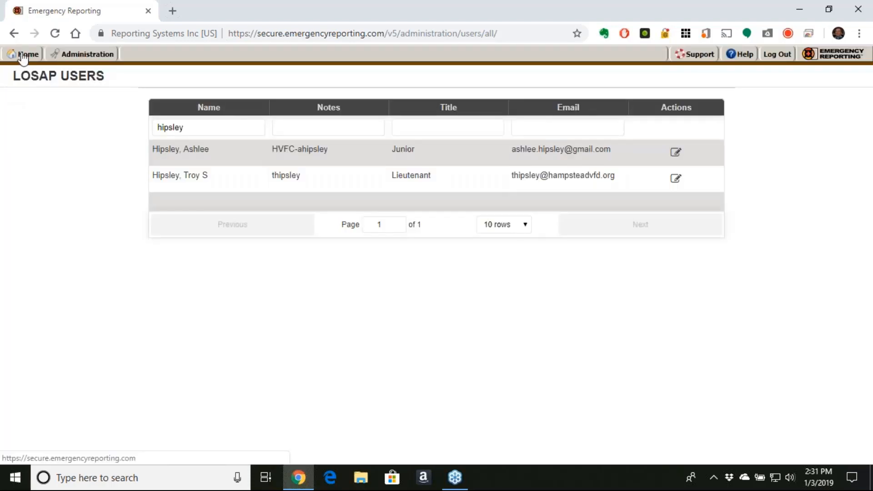
Return from the LOSAP users list to the dashboard and open the list of incidents from the last 30 days
left_click(21, 55)
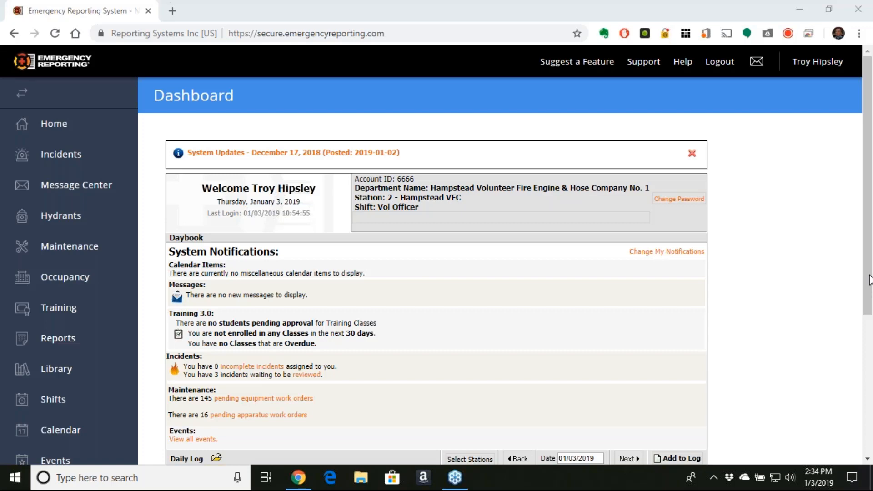
left_click(64, 160)
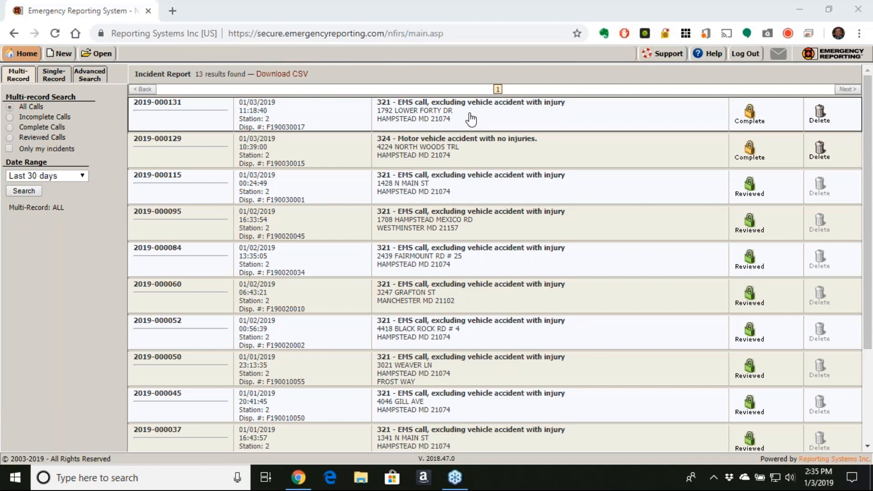
left_click(471, 119)
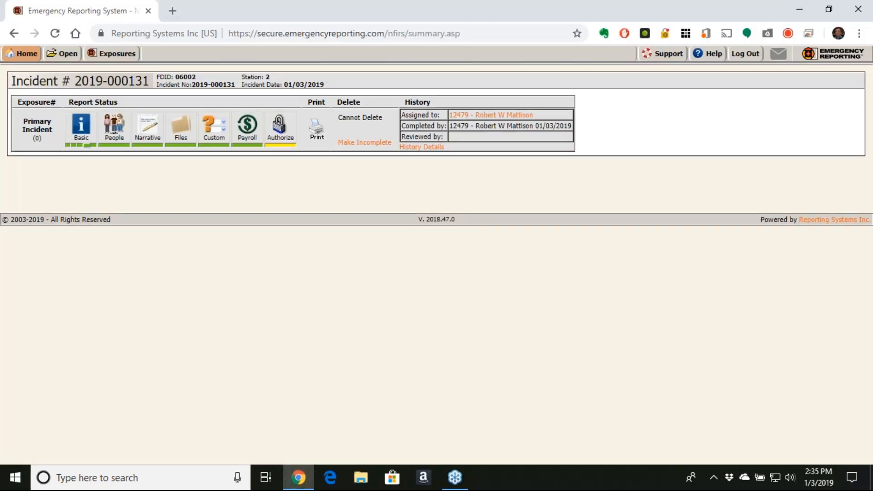
left_click(87, 145)
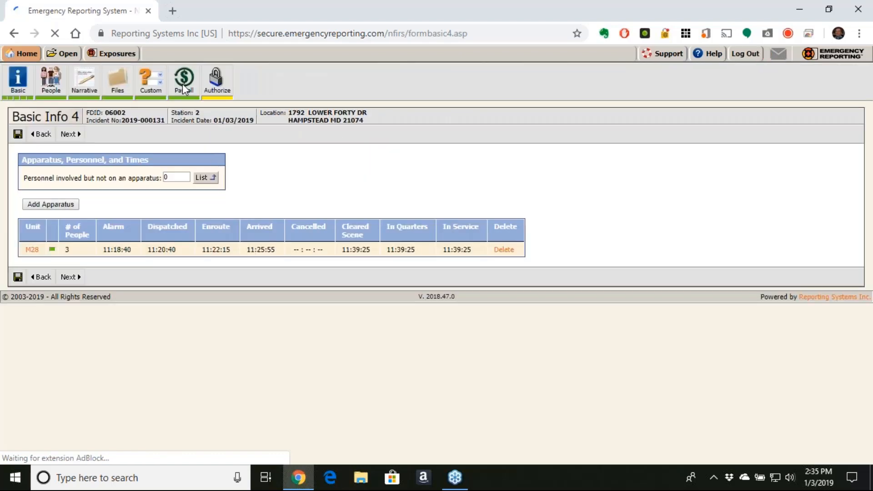
left_click(183, 89)
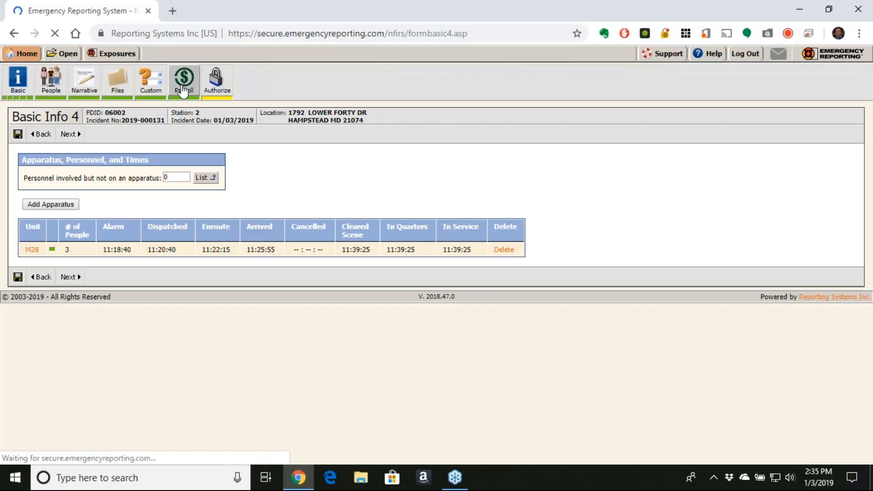
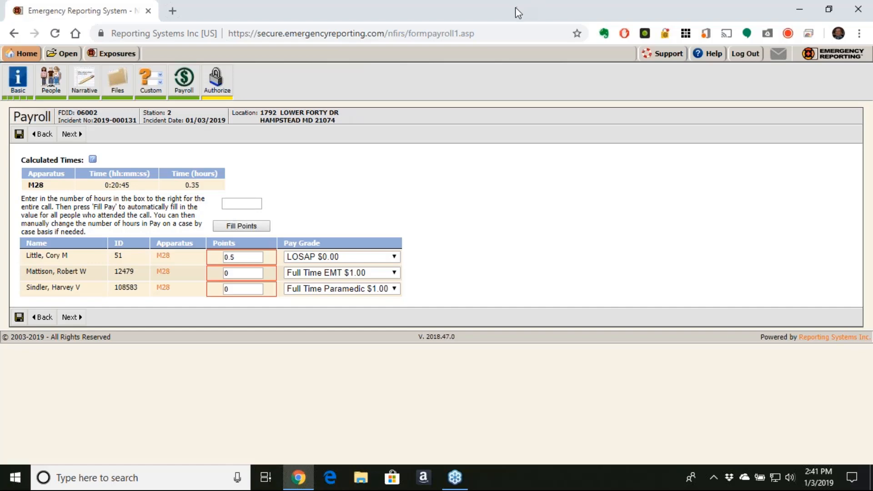
Go from the incident's payroll page to the 2019 LOSAP Settings in Administration and examine the Personnel Categories
left_click(27, 53)
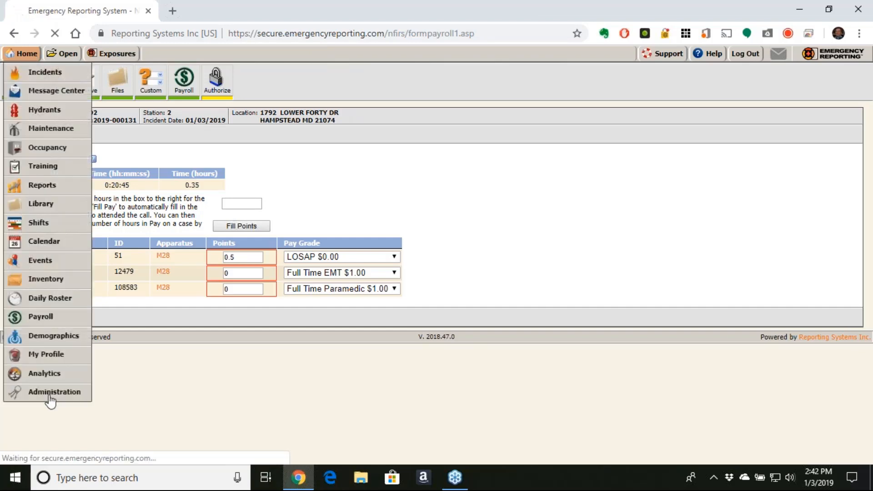
left_click(50, 401)
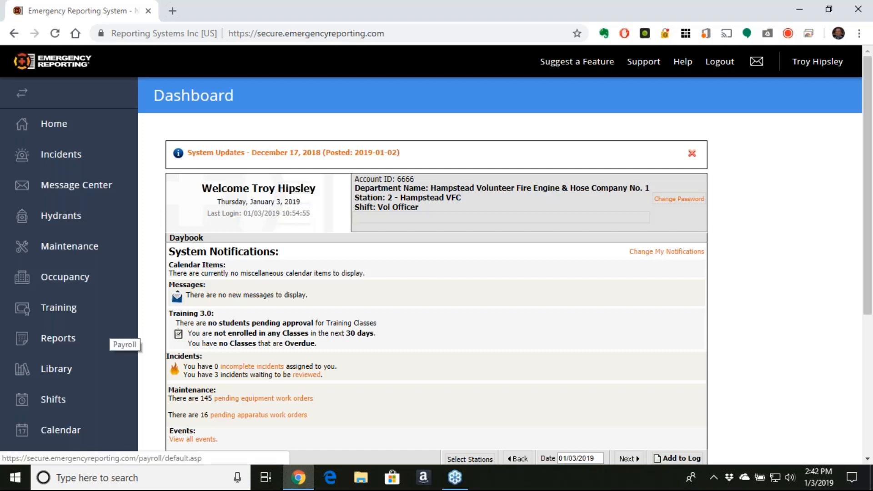
scroll(91, 346, "down", 5)
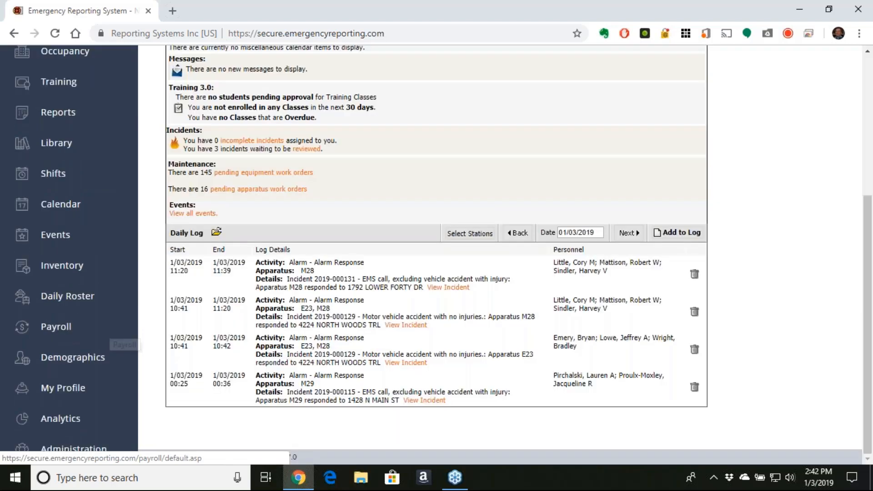
left_click(87, 450)
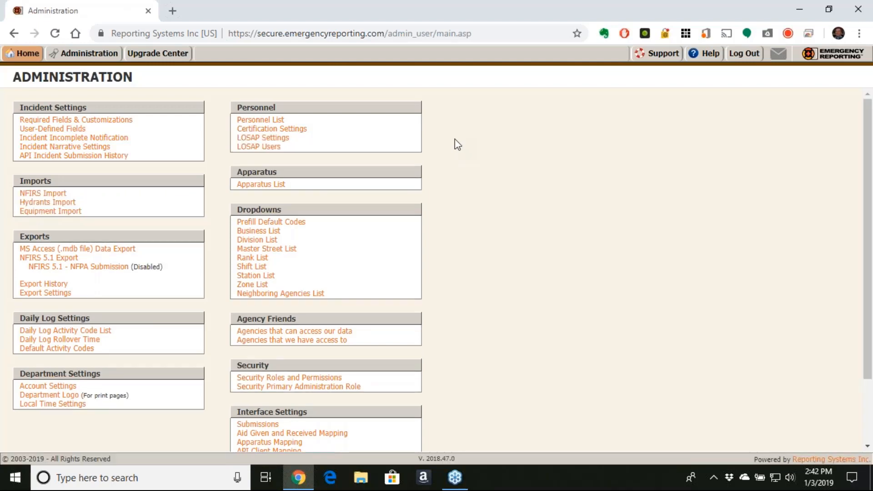
left_click(275, 139)
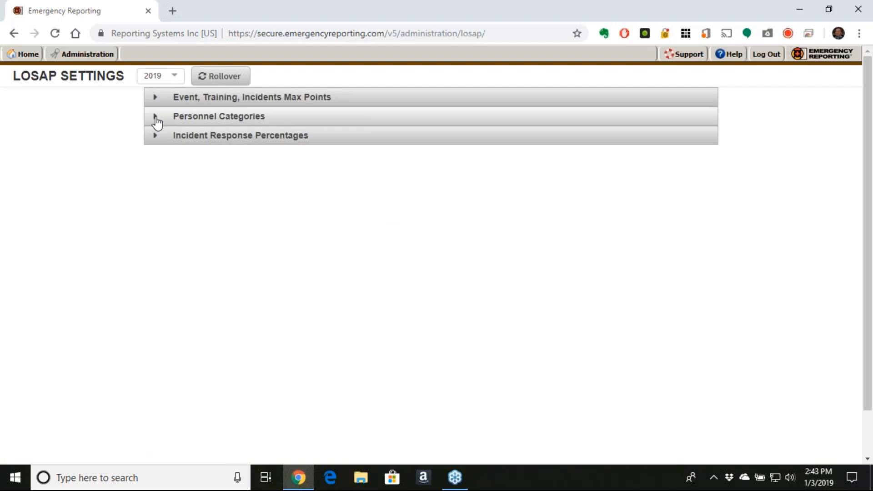
left_click(157, 121)
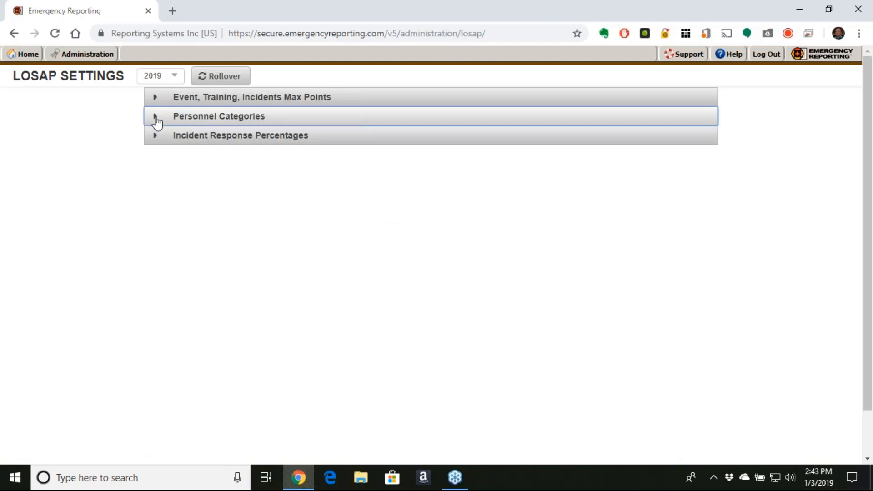
left_click(157, 119)
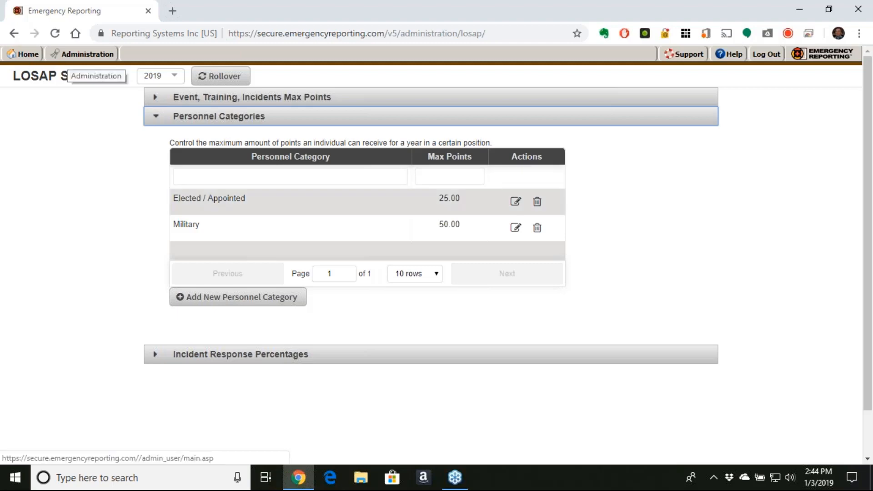
Return to Administration and open the individual points of the first entry in the LOSAP Users list
left_click(68, 55)
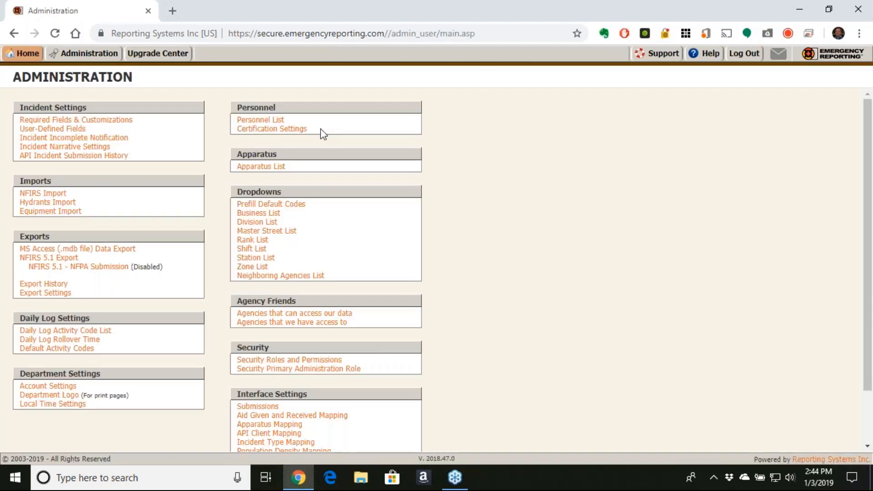
left_click(258, 146)
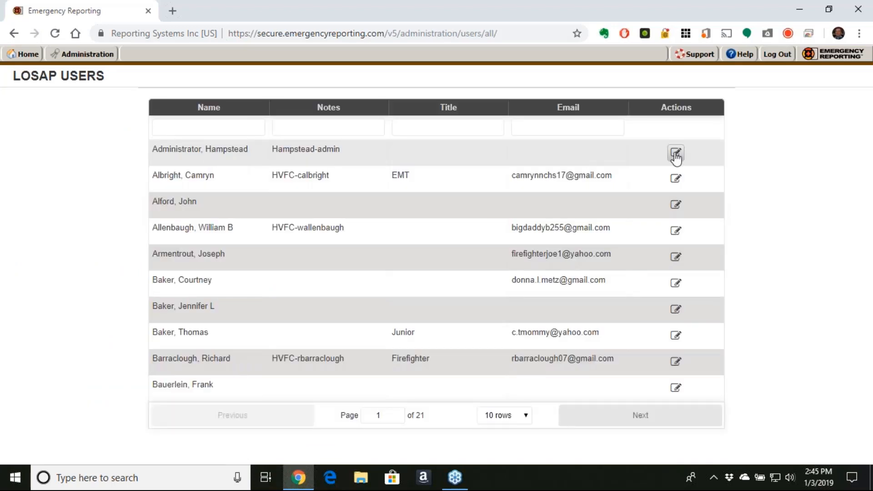
left_click(676, 155)
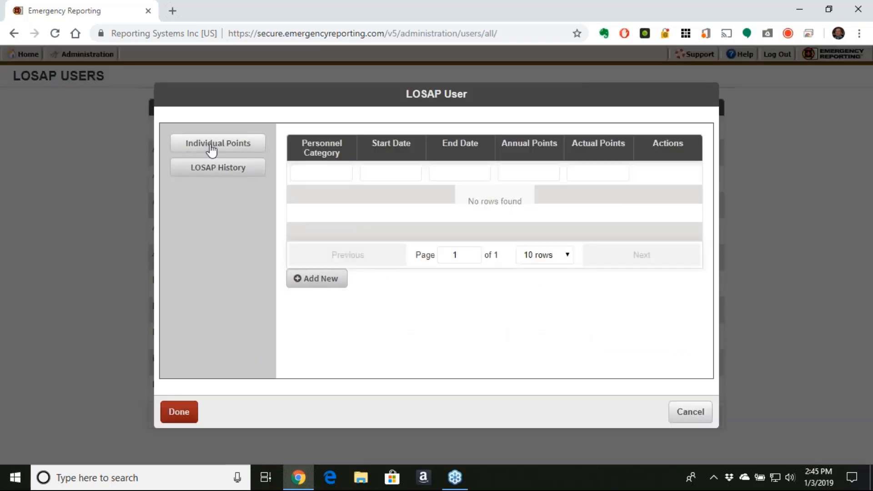
left_click(211, 148)
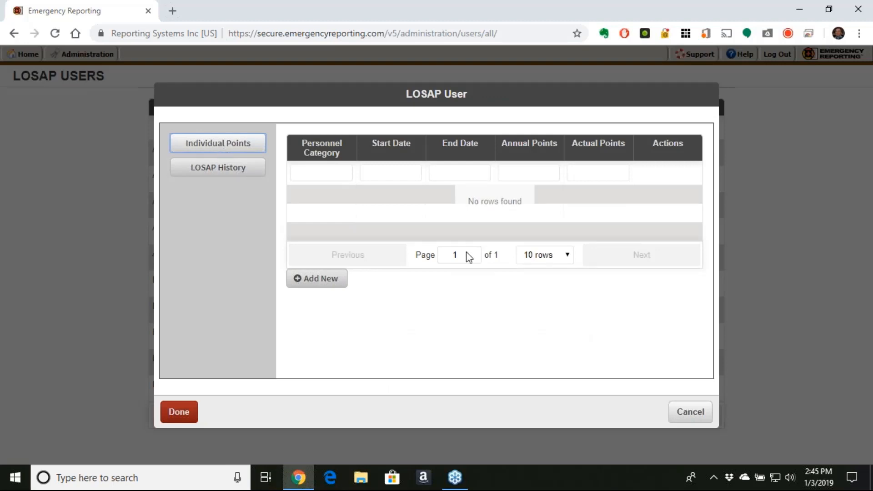
Start a new personnel points record with category 2019 - Elected / Appointed and start date 01/01/2019, leaving the end date blank
left_click(311, 284)
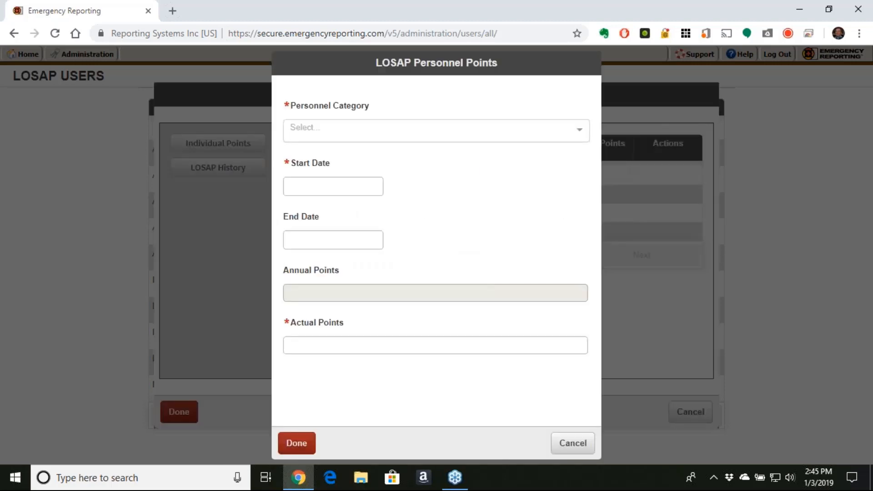
left_click(543, 134)
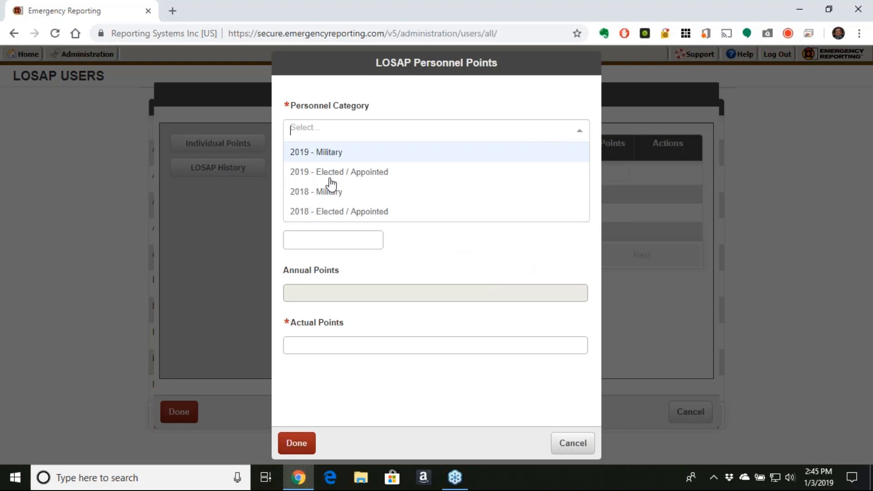
left_click(302, 175)
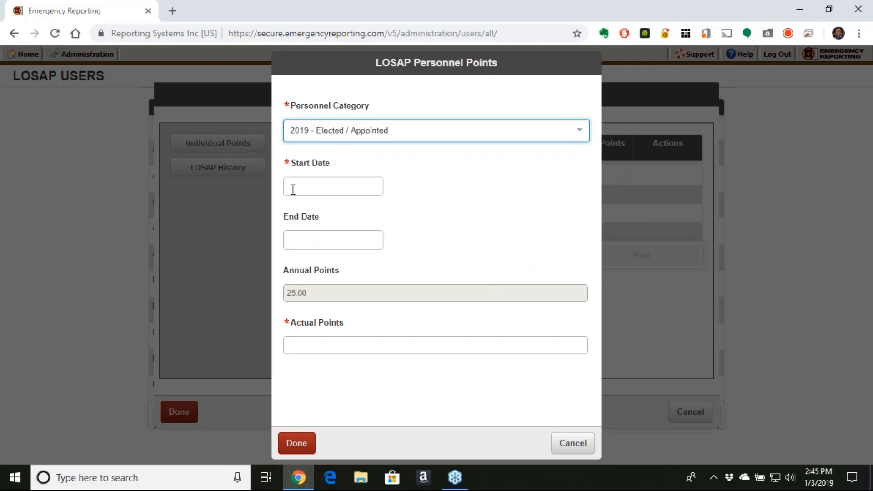
left_click(305, 184)
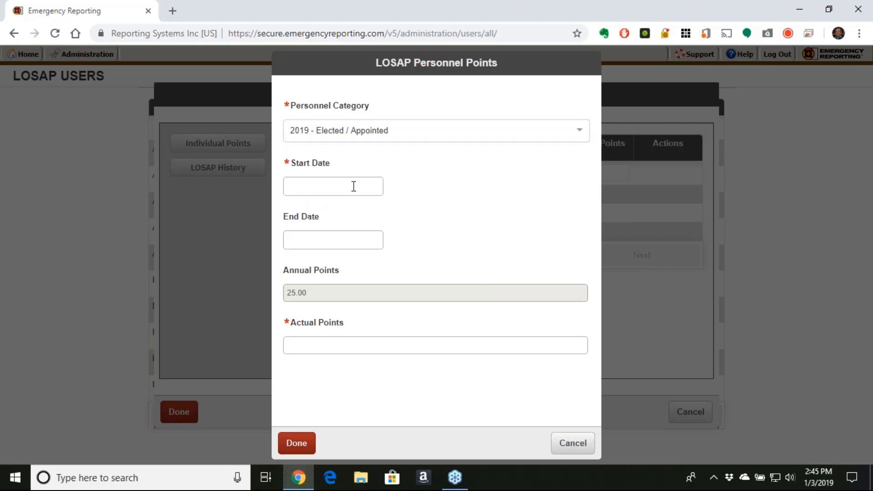
left_click(360, 286)
left_click(321, 240)
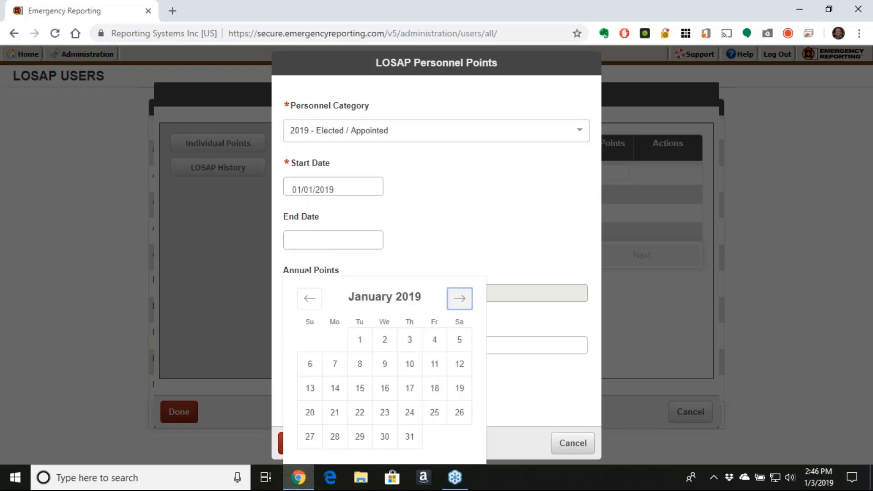
left_click(460, 298)
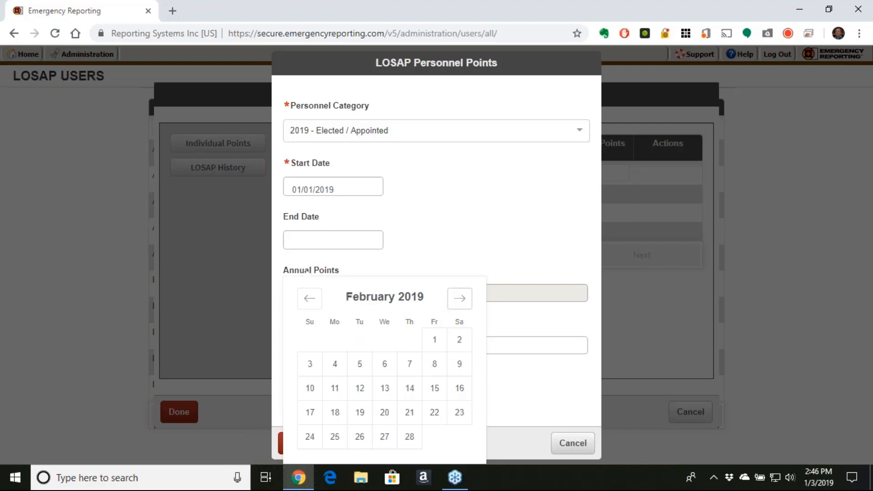
left_click(460, 299)
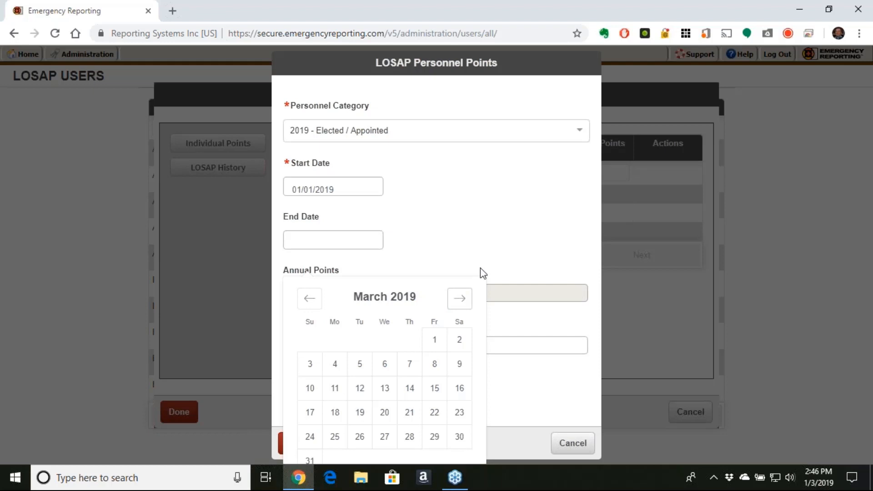
left_click(518, 293)
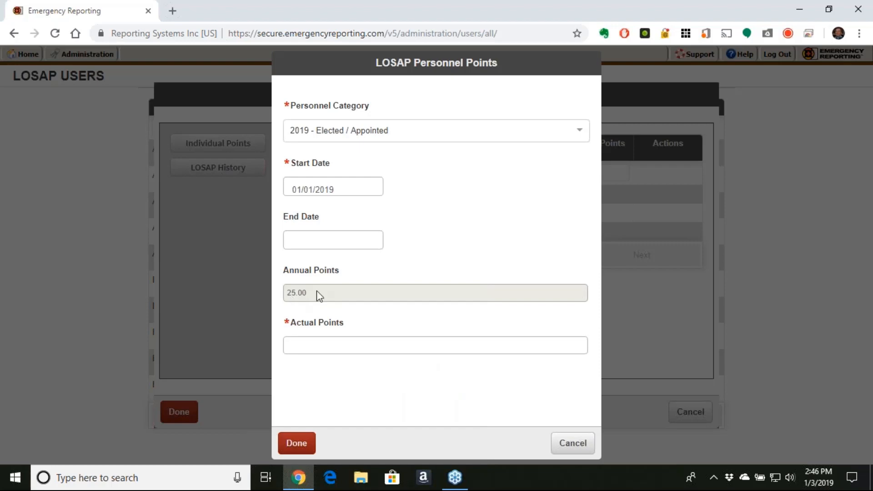
Set the record's actual points to 25 and save it to the member's individual points
left_click(299, 349)
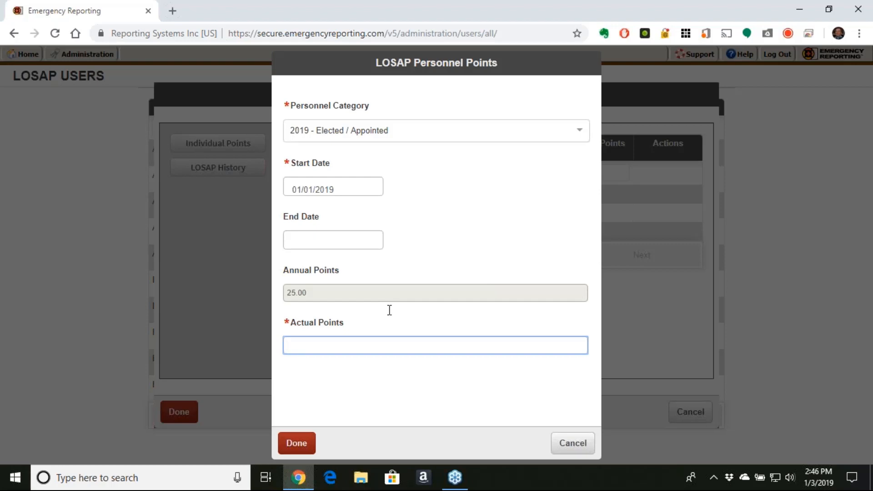
type("2525")
key("BackSpace")
key("BackSpace")
left_click(302, 444)
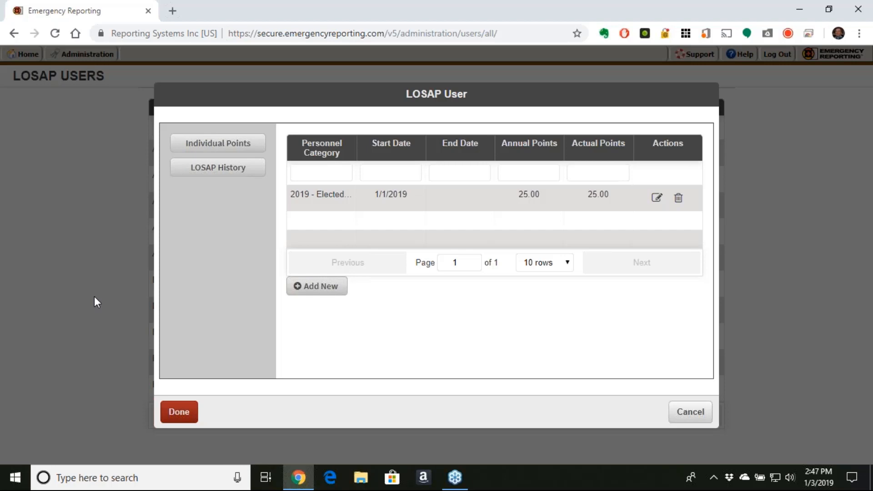
Delete the 2019 Elected / Appointed points record from the member's individual points and close the LOSAP user window
left_click(679, 198)
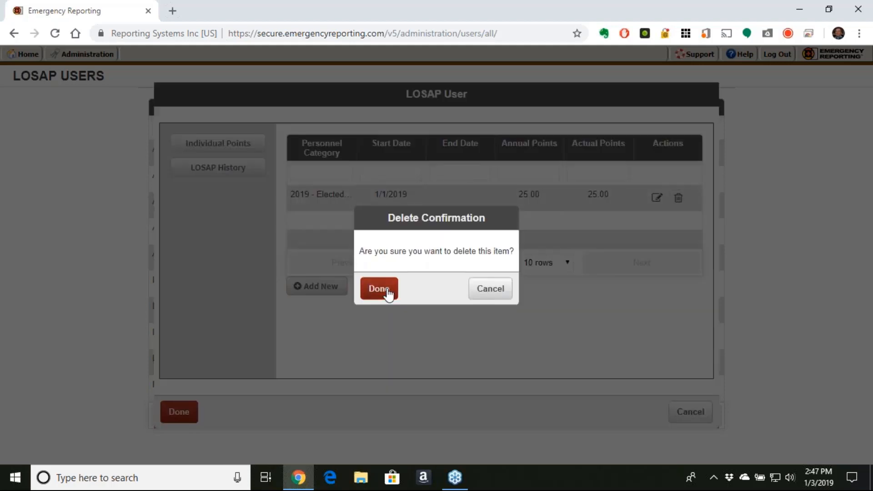
left_click(387, 294)
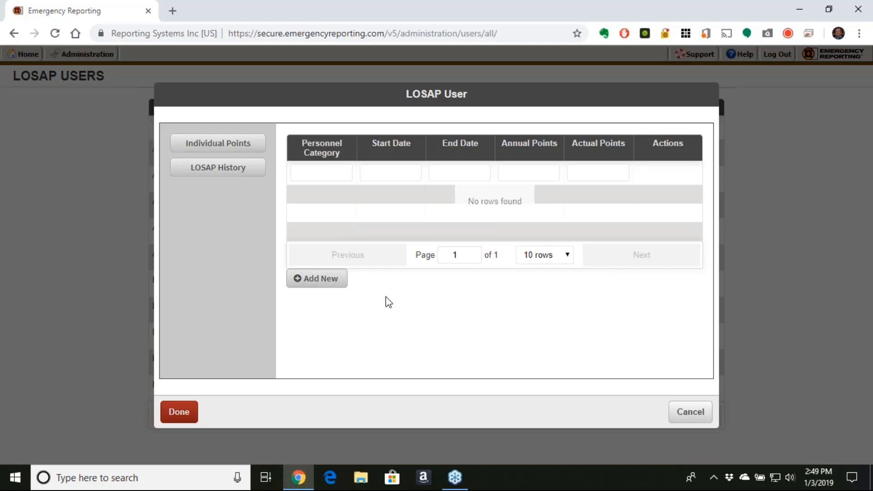
left_click(180, 413)
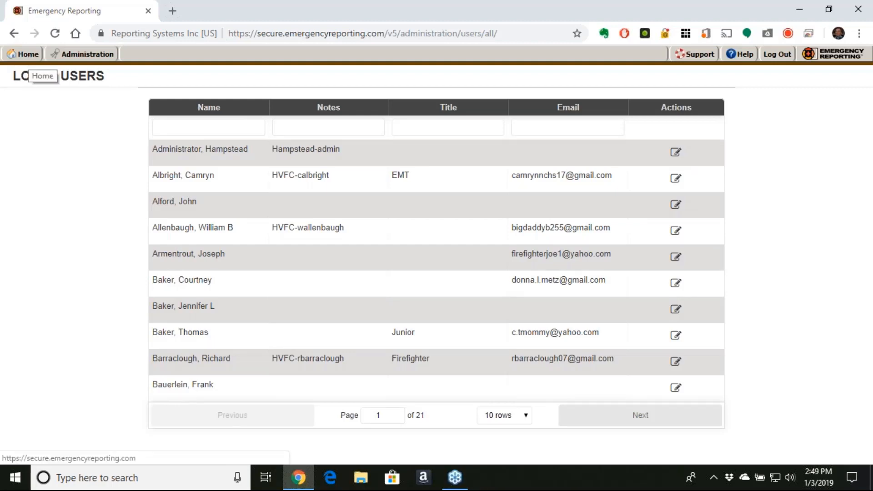
Return to the dashboard, search the reports for "losap" and look through the matching reports
left_click(25, 54)
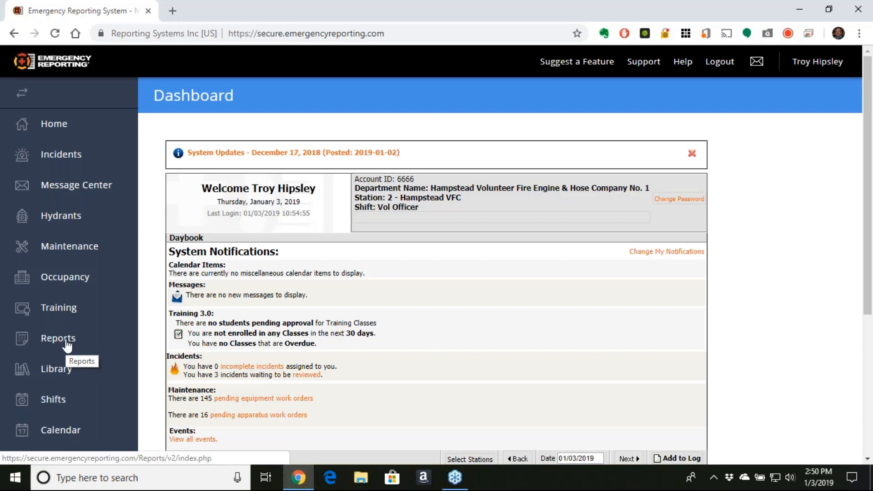
left_click(67, 345)
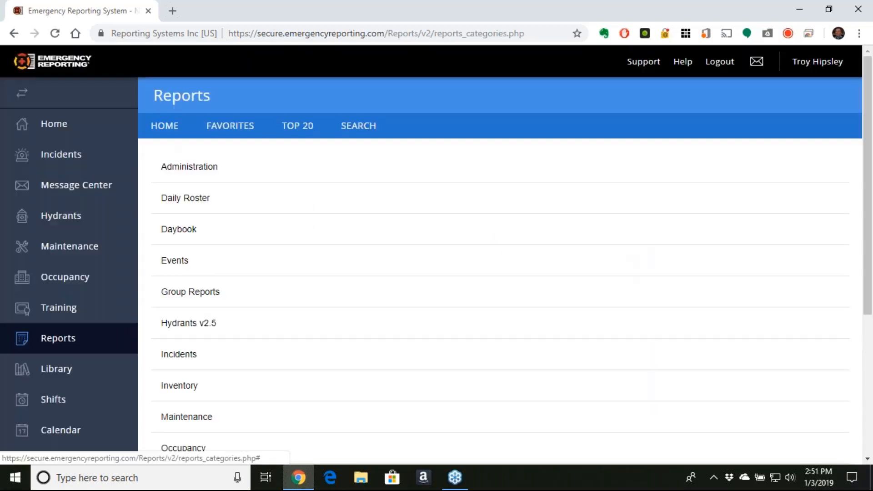
left_click(358, 125)
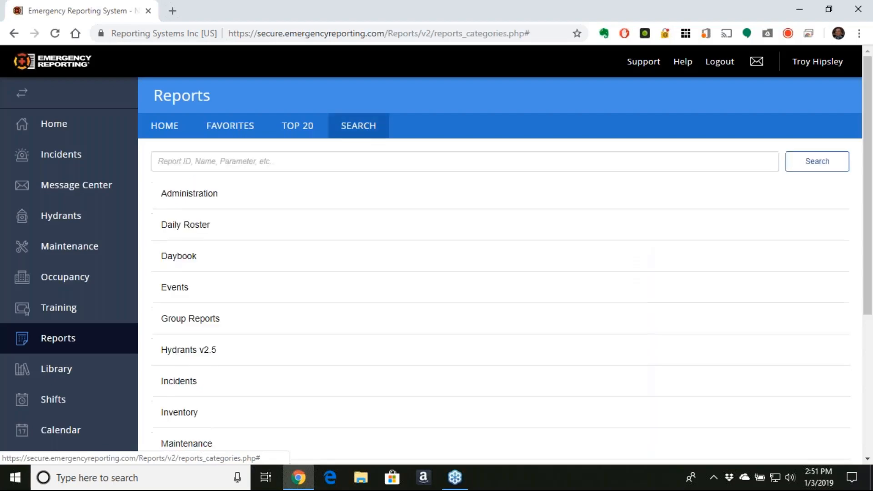
left_click(352, 160)
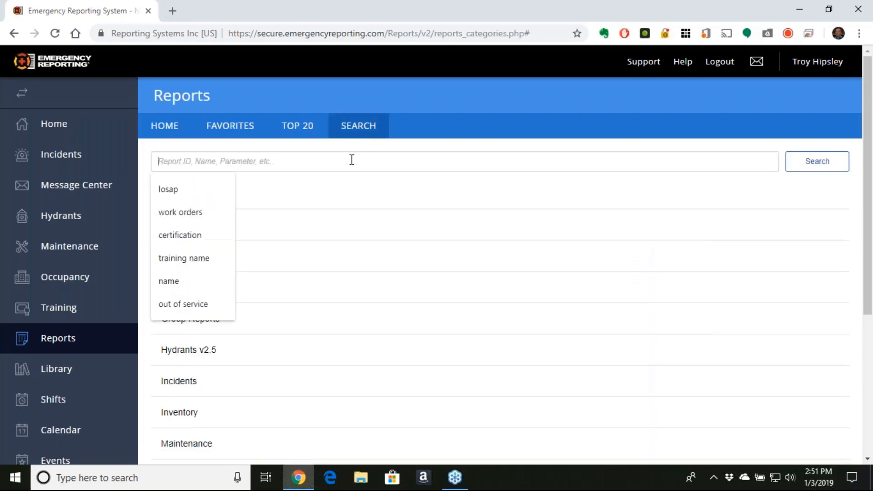
type("losap")
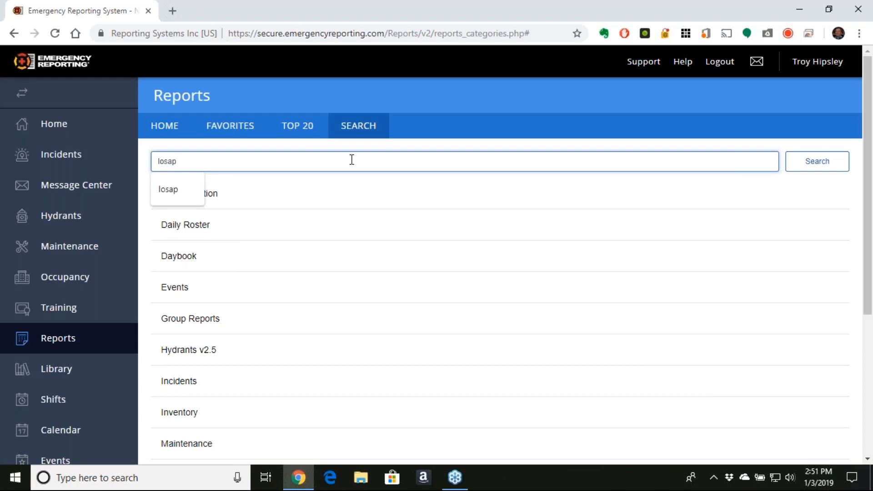
key("Return")
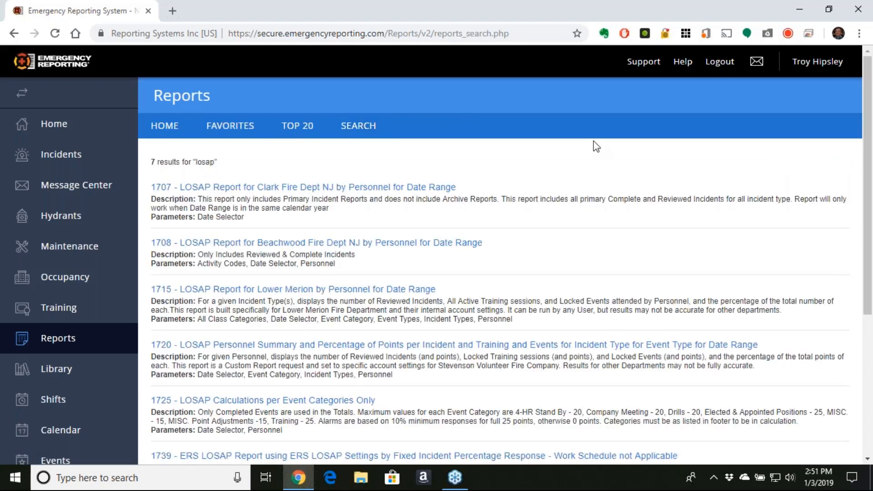
scroll(595, 163, "down", 1)
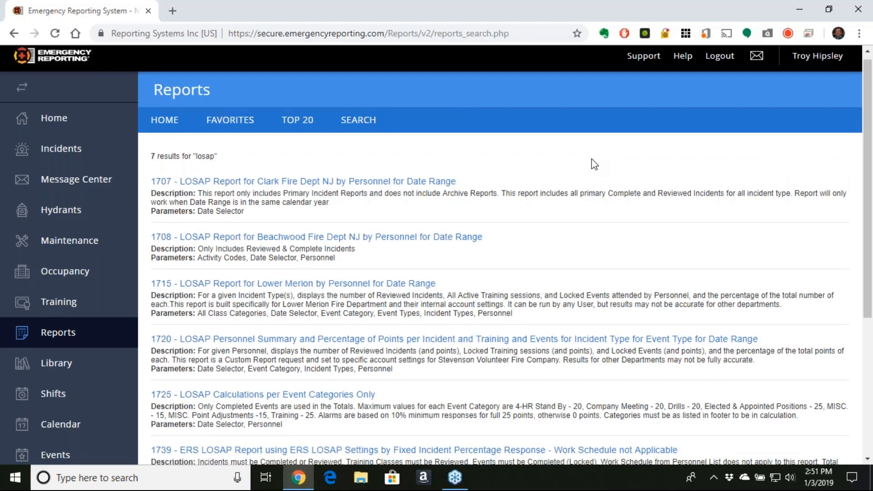
Open report 1720, LOSAP Personnel Summary and Percentage of Points, from the LOSAP report search results
scroll(591, 155, "down", 1)
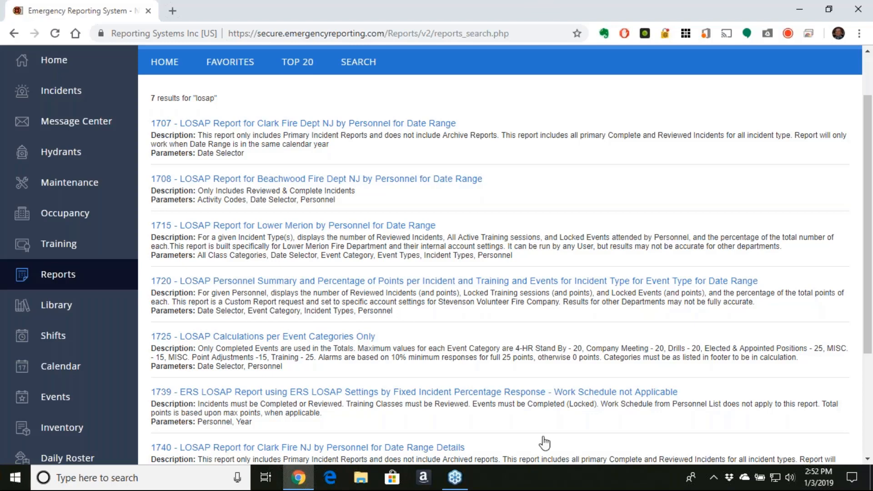
mouse_move(455, 477)
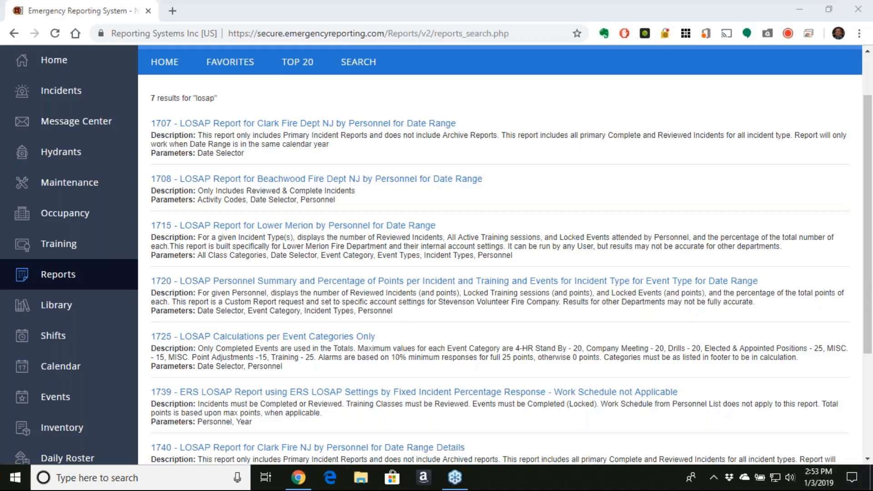
left_click(414, 392)
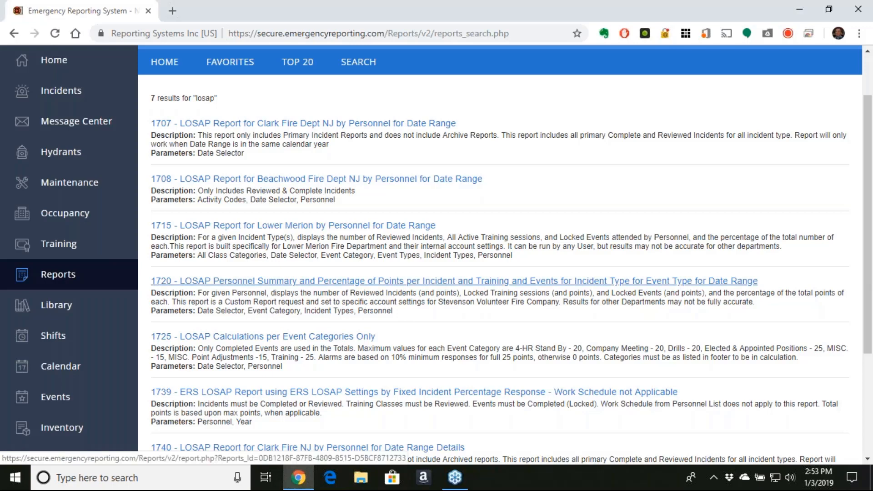
left_click(436, 281)
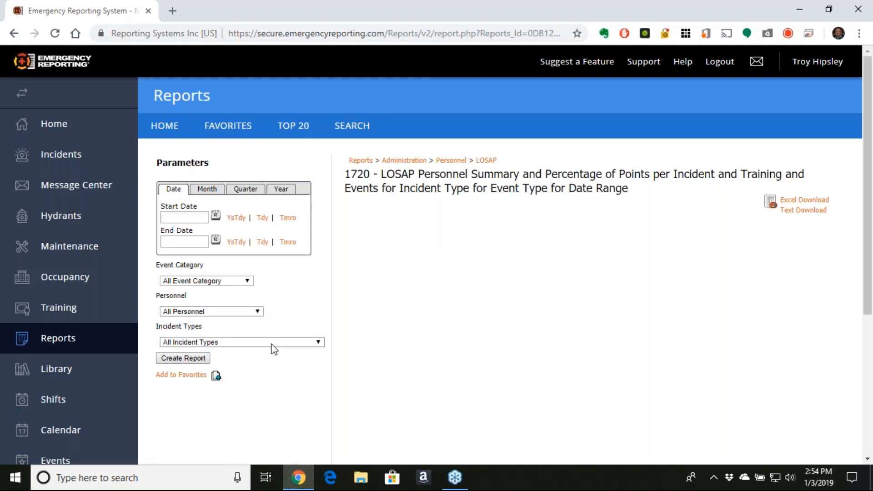
Check the report's incident type choices without changing them, and set Personnel to Pick Multiple to open the member selection
left_click(318, 343)
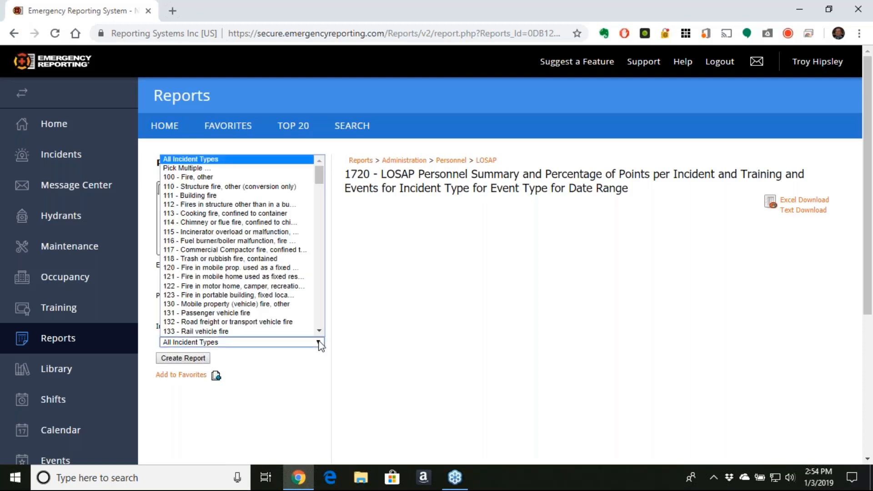
left_click(303, 358)
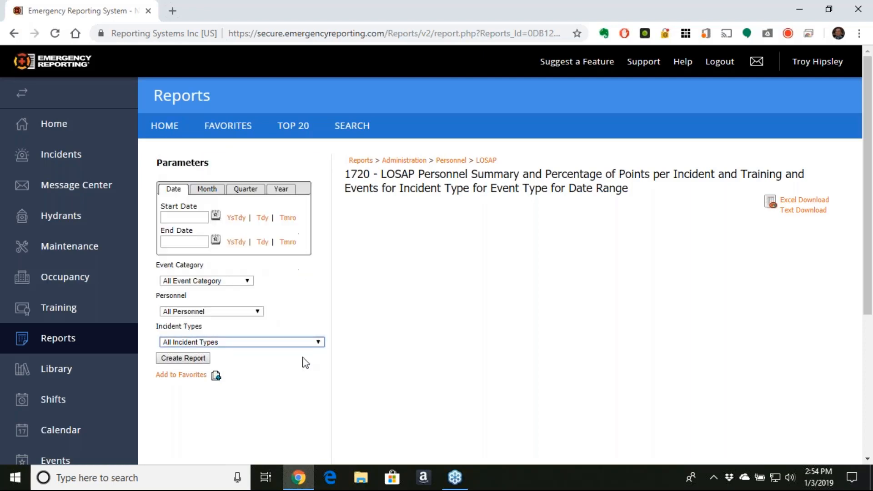
left_click(258, 312)
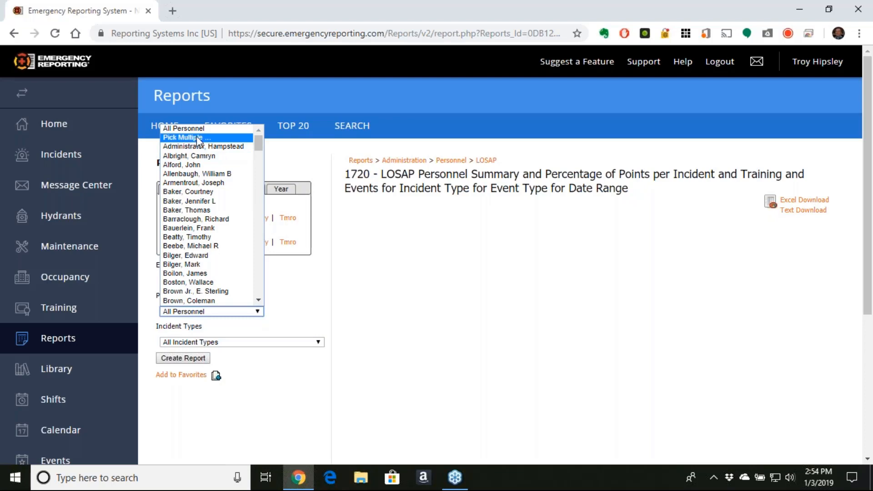
left_click(230, 128)
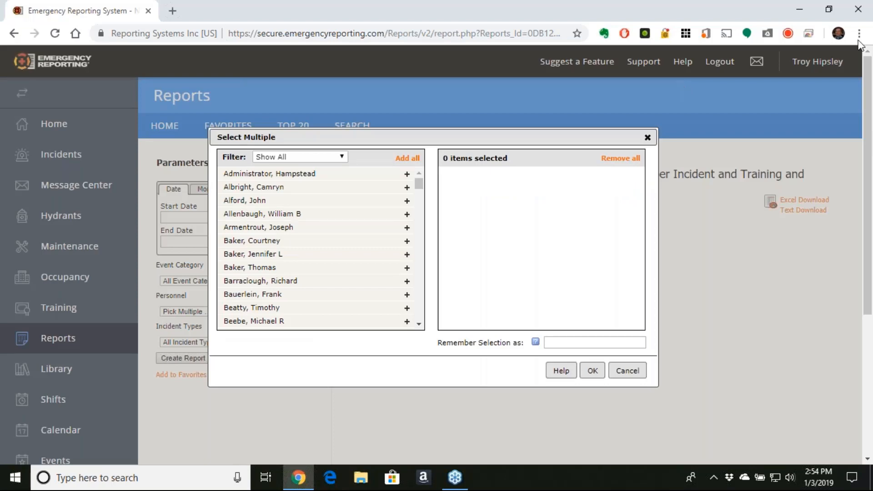
left_click(858, 40)
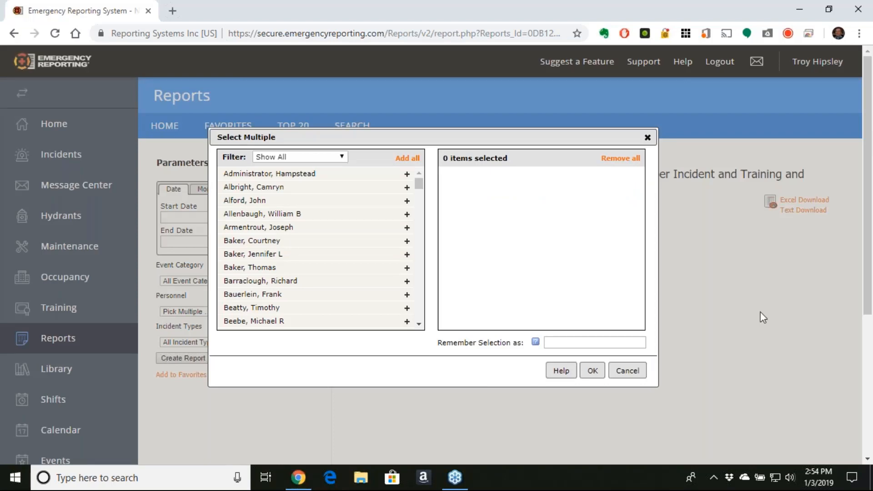